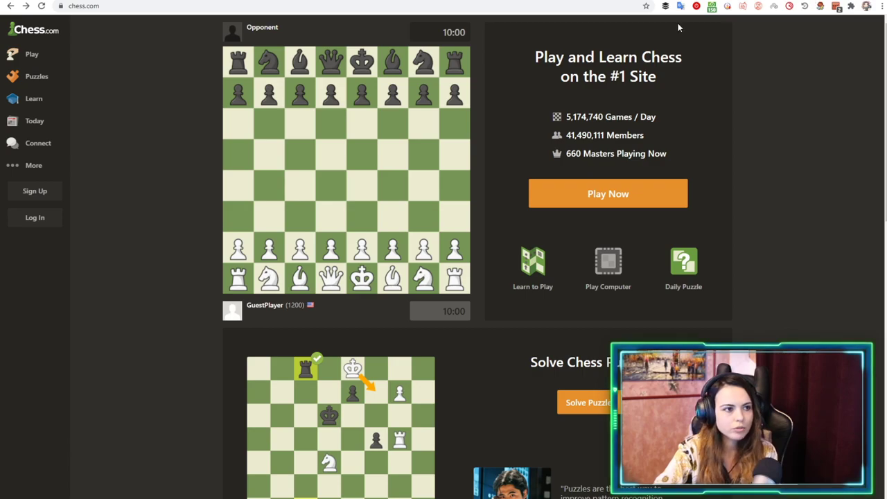
# Step: Open the Russian version of the site at chess.com/ru and dismiss the language notice
pyautogui.click(120, 6)
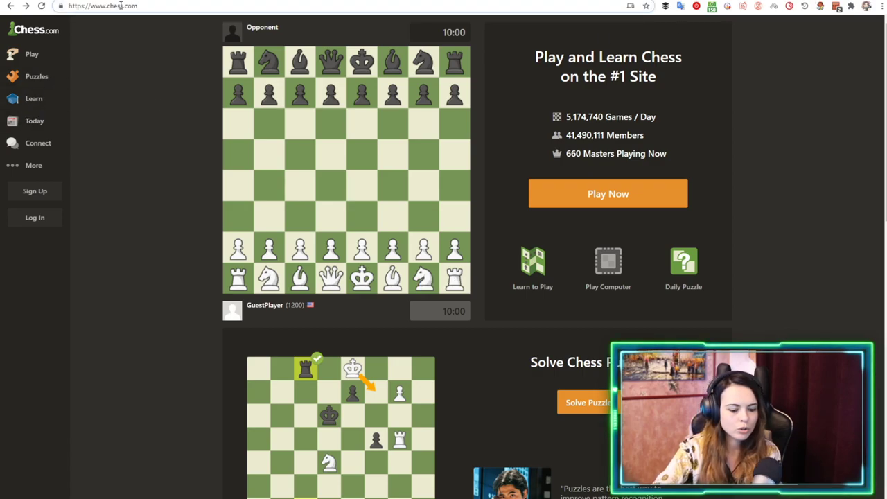
pyautogui.write('/')
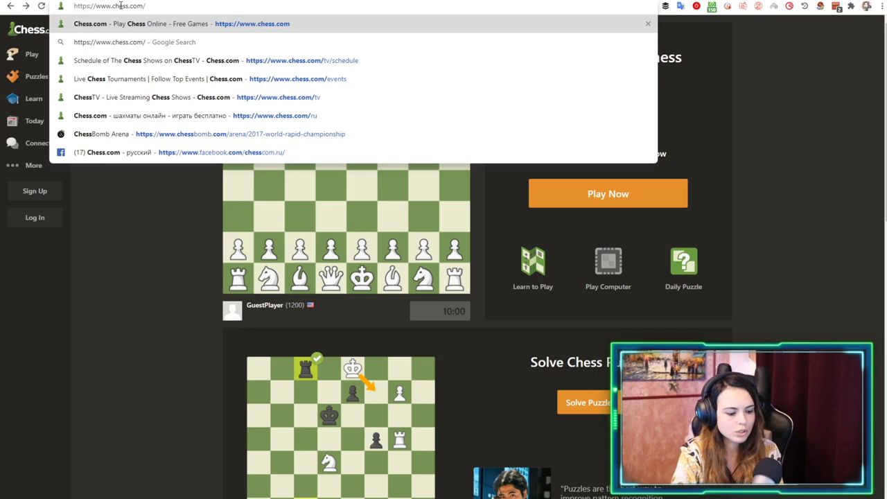
pyautogui.write('ru')
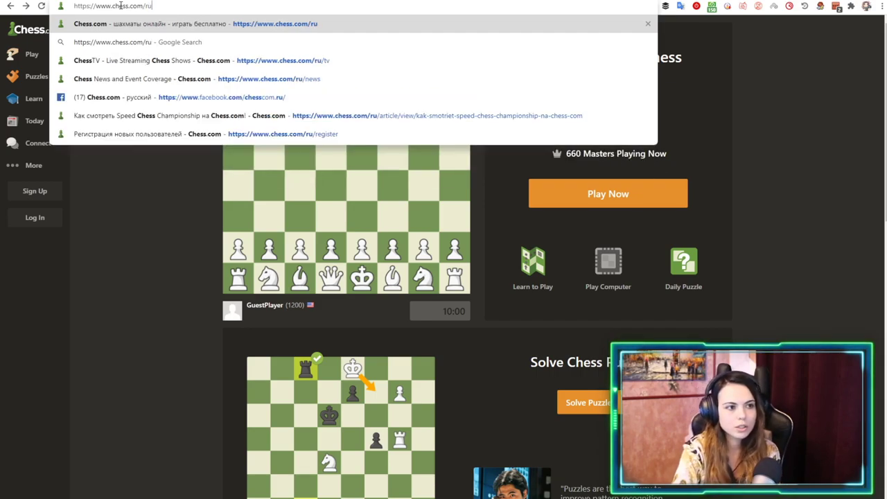
pyautogui.press('Return')
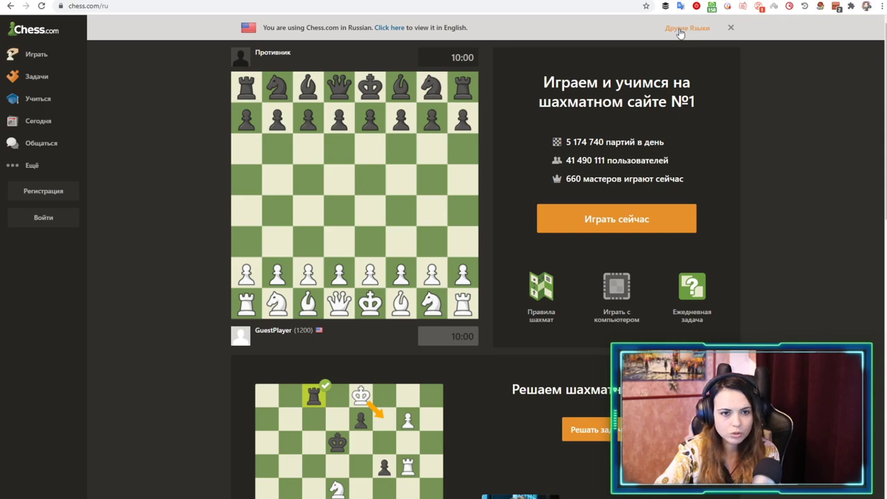
pyautogui.click(731, 28)
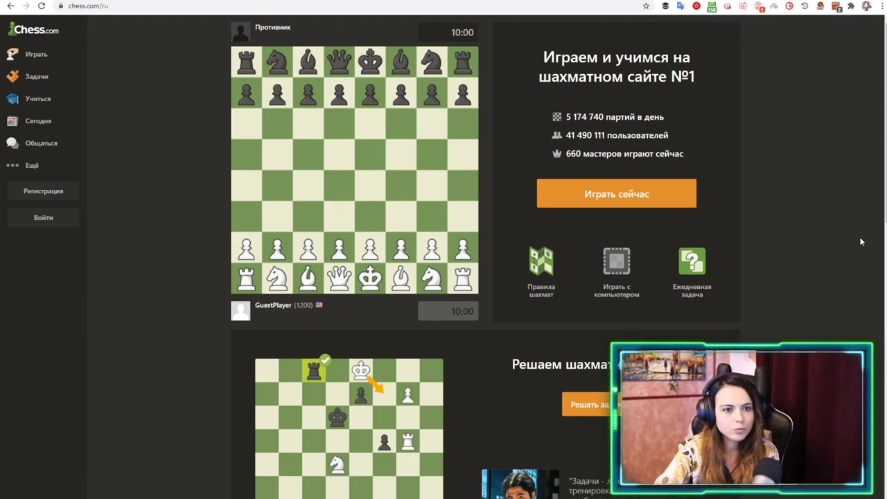
pyautogui.click(620, 194)
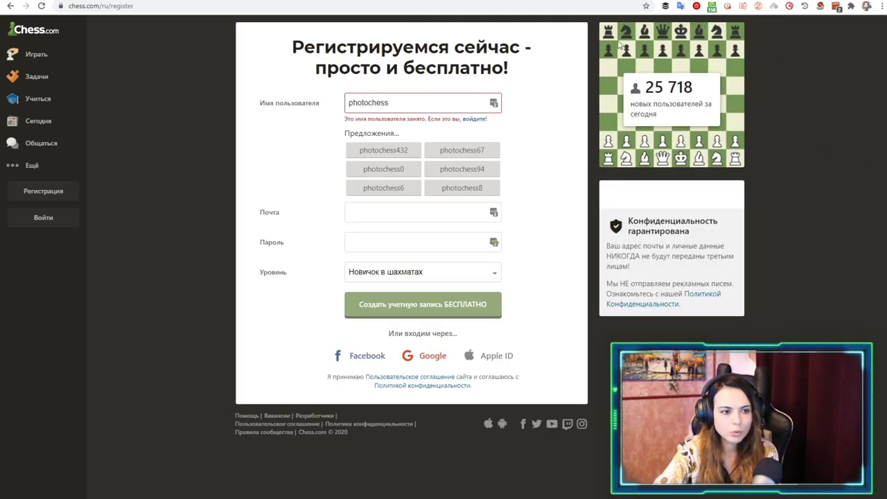
pyautogui.moveTo(395, 106); pyautogui.dragTo(145, 67)
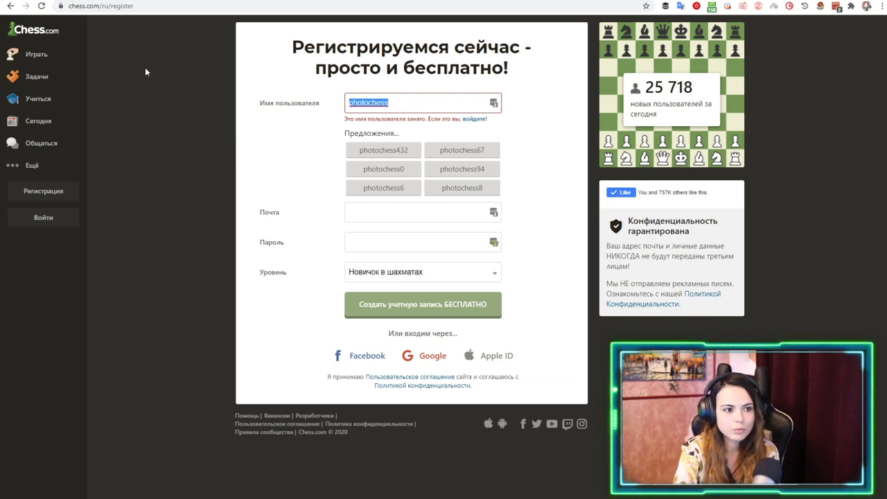
pyautogui.press('BackSpace')
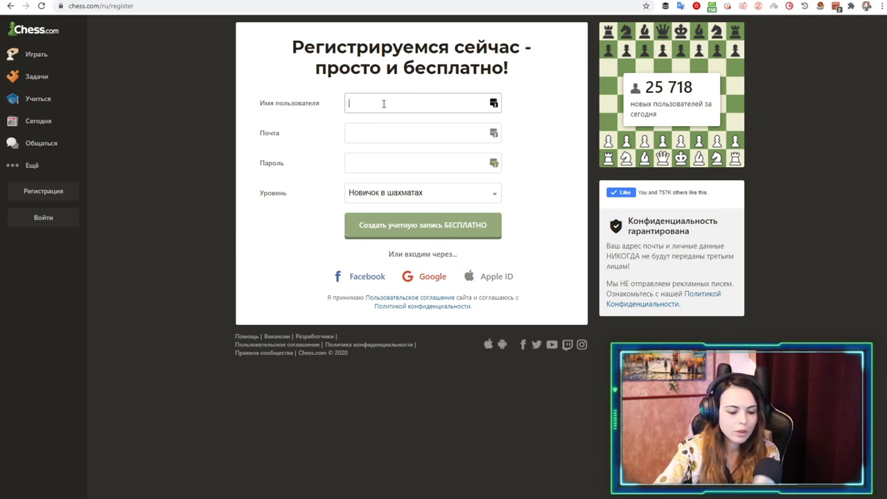
pyautogui.write('photochess')
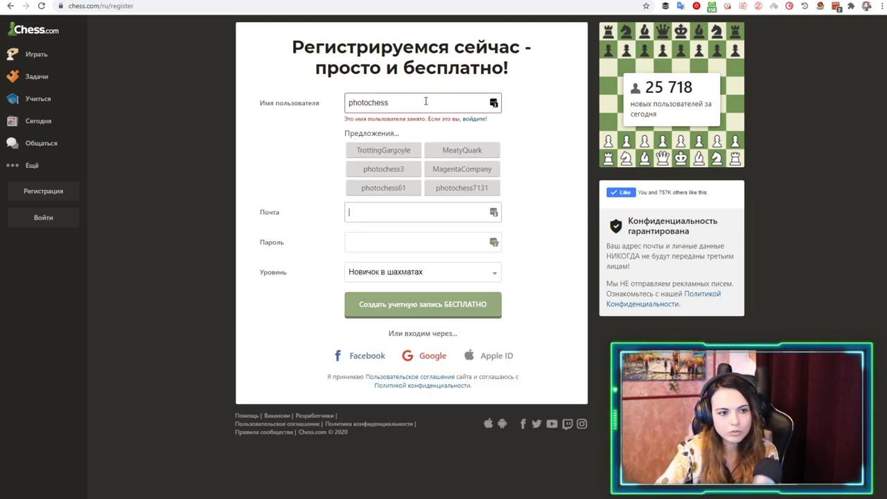
pyautogui.click(423, 102)
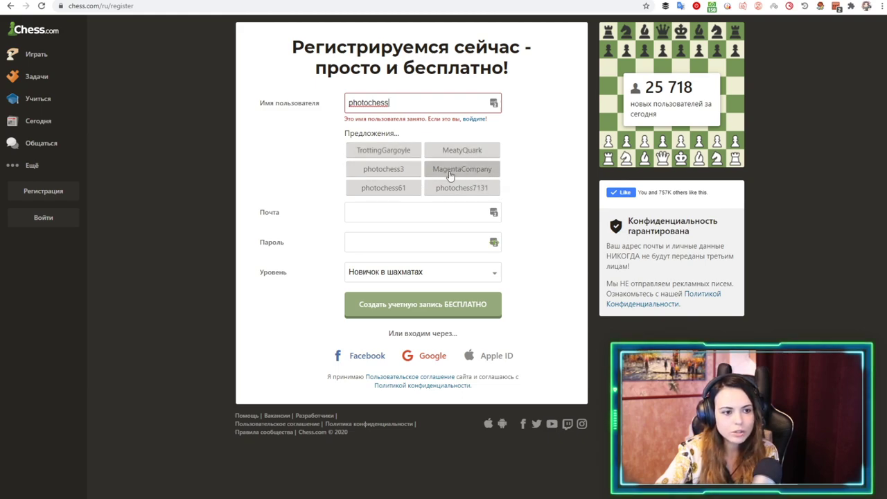
# Step: Examine the e-mail, password and skill level fields and the alternative sign-up options on the registration form
pyautogui.click(407, 213)
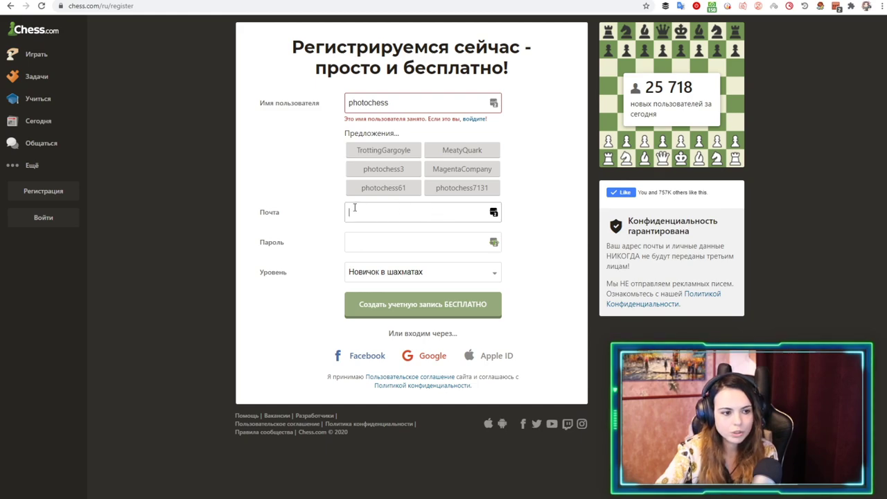
pyautogui.click(379, 237)
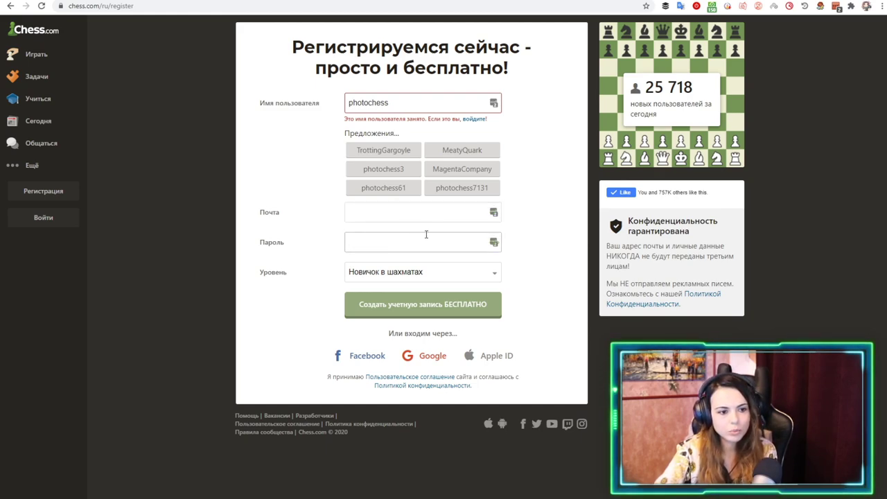
pyautogui.press('Tab')
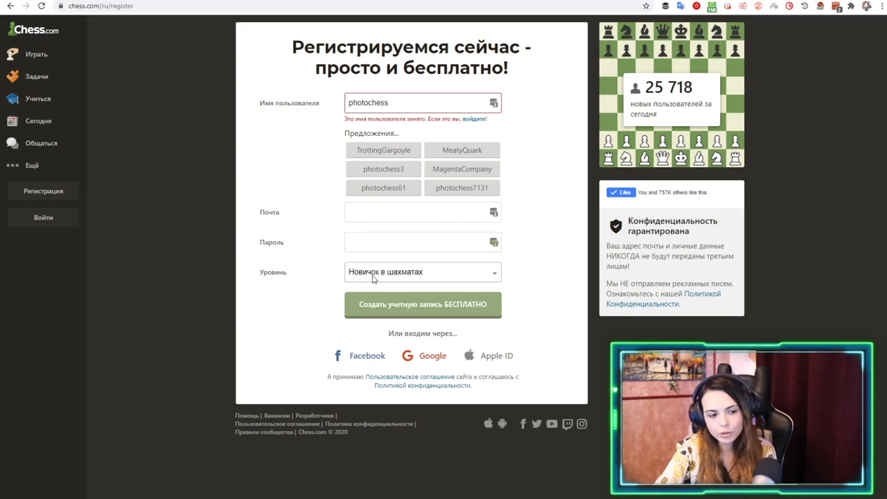
pyautogui.click(287, 313)
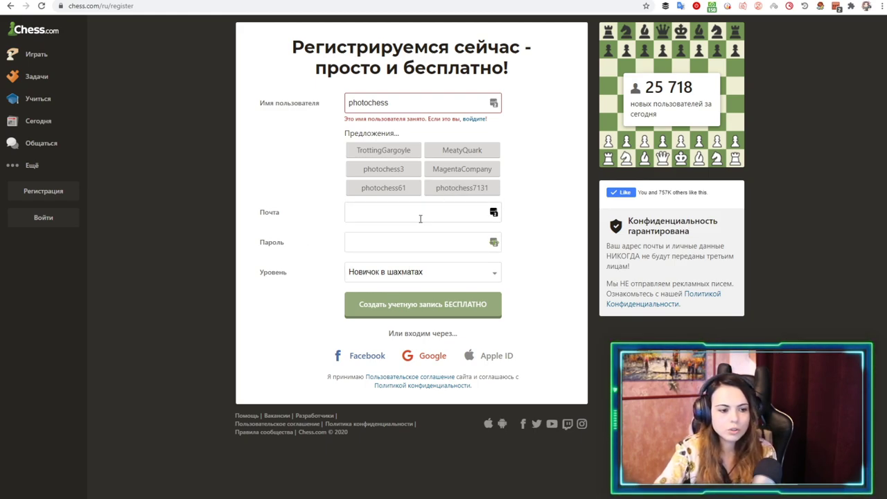
pyautogui.click(384, 238)
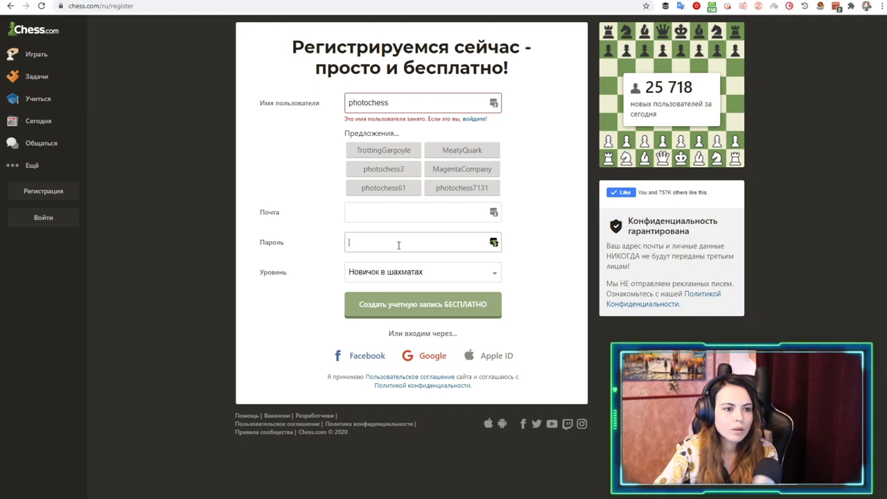
pyautogui.click(445, 199)
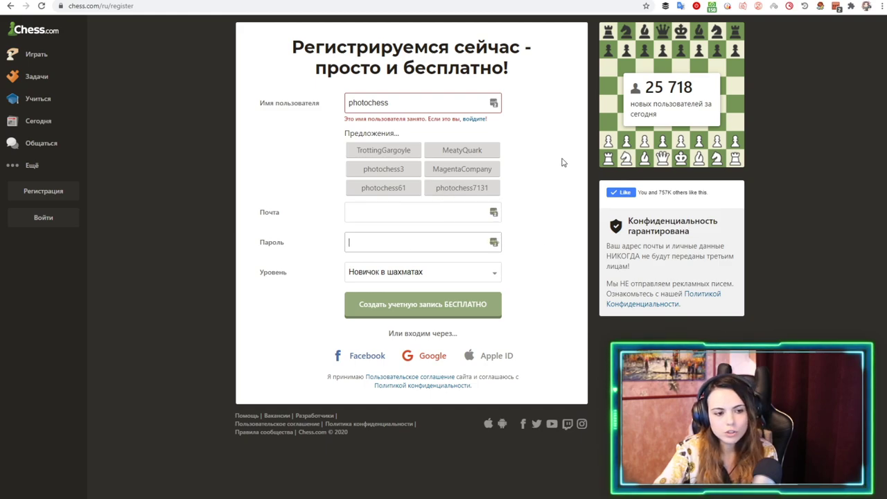
pyautogui.click(376, 242)
pyautogui.click(386, 209)
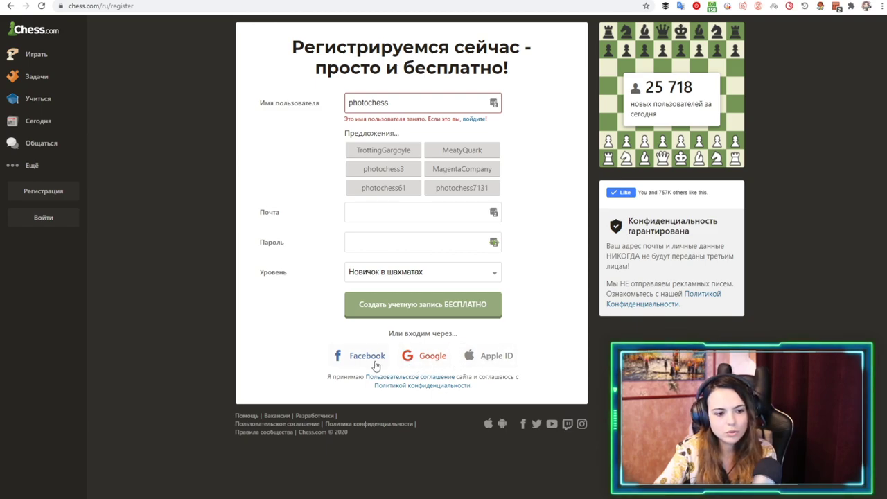
# Step: Switch from registration to the login form and log in to the existing account with the filled-in credentials
pyautogui.click(474, 121)
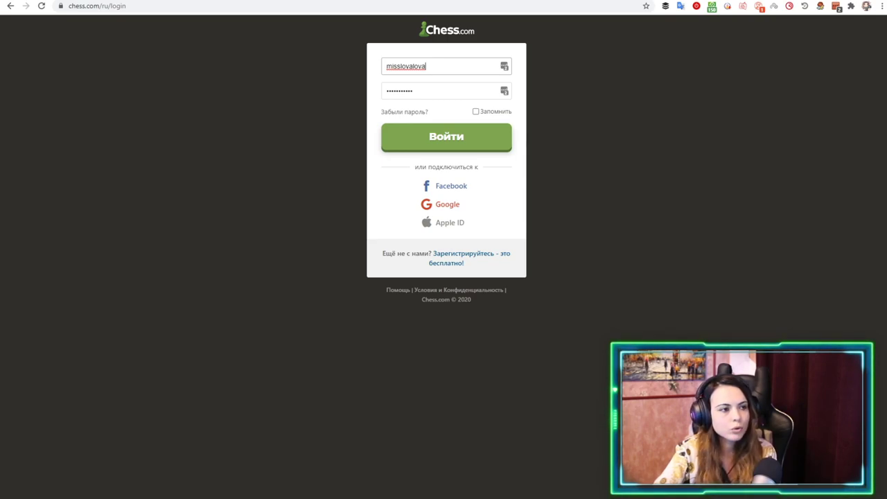
pyautogui.click(451, 141)
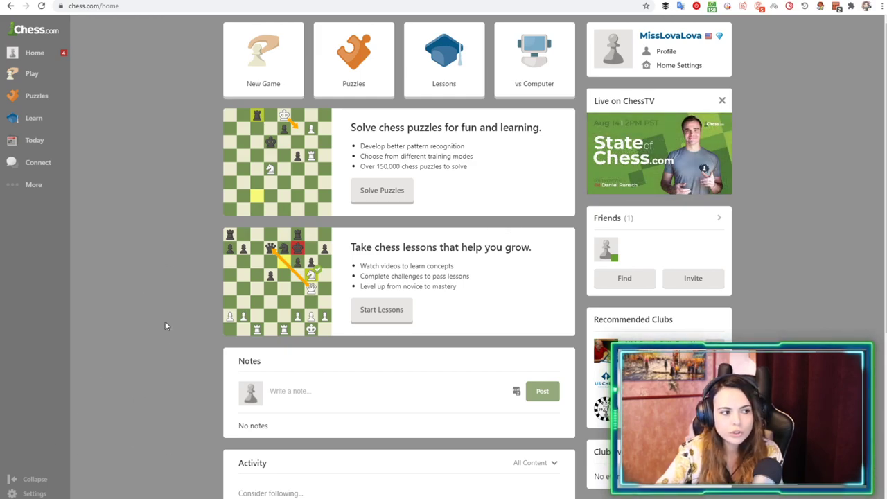
# Step: Open the account settings and enter the member's first and last name in the profile
pyautogui.scroll(-1, 139, 319)
pyautogui.moveTo(40, 494)
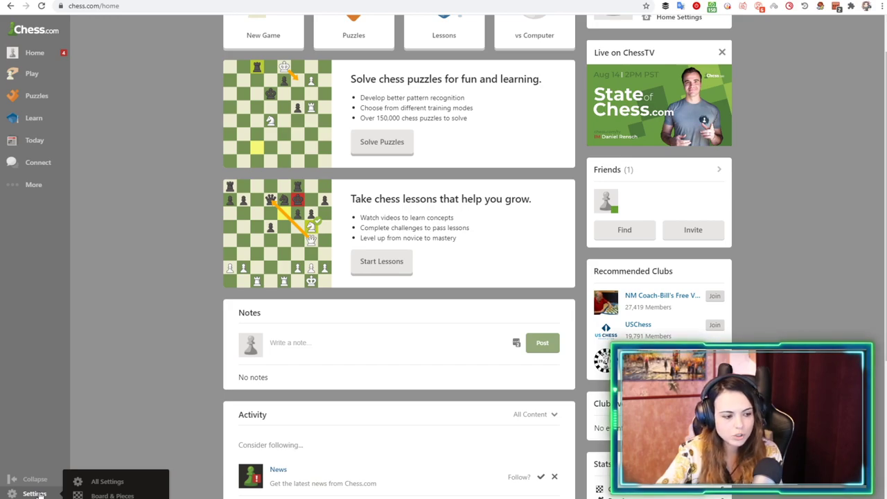
pyautogui.click(34, 493)
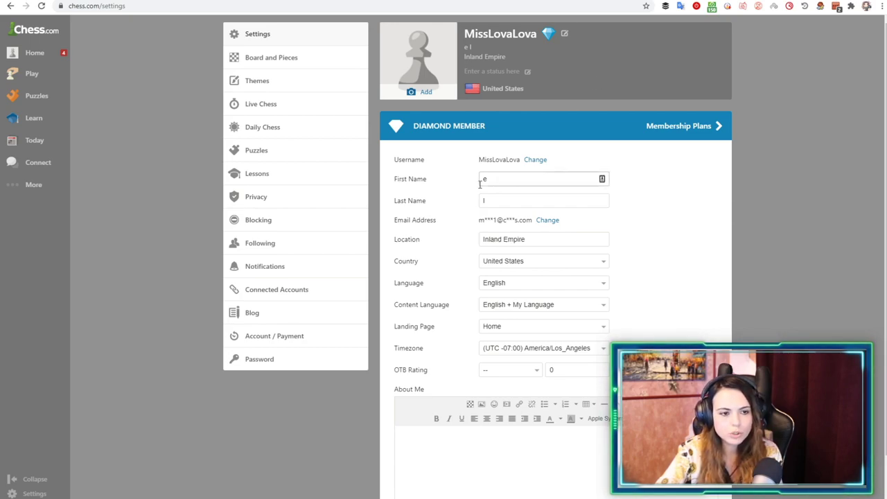
pyautogui.moveTo(503, 177); pyautogui.dragTo(450, 179)
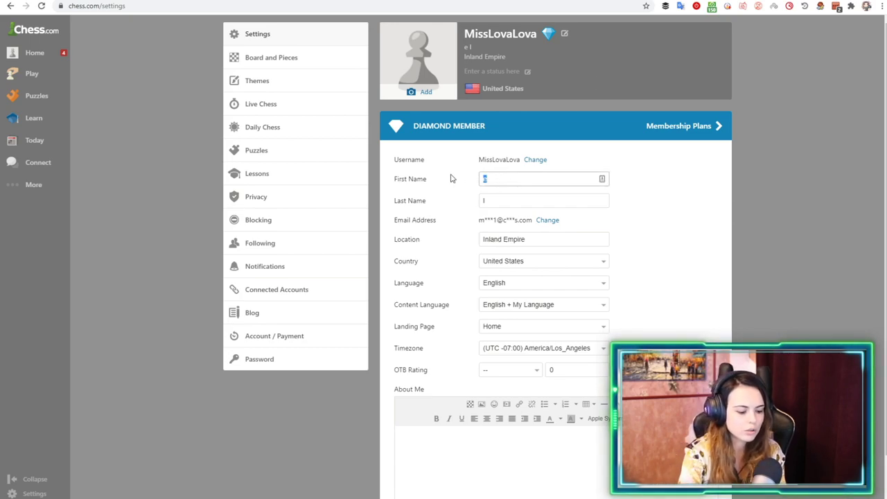
pyautogui.press('Tab')
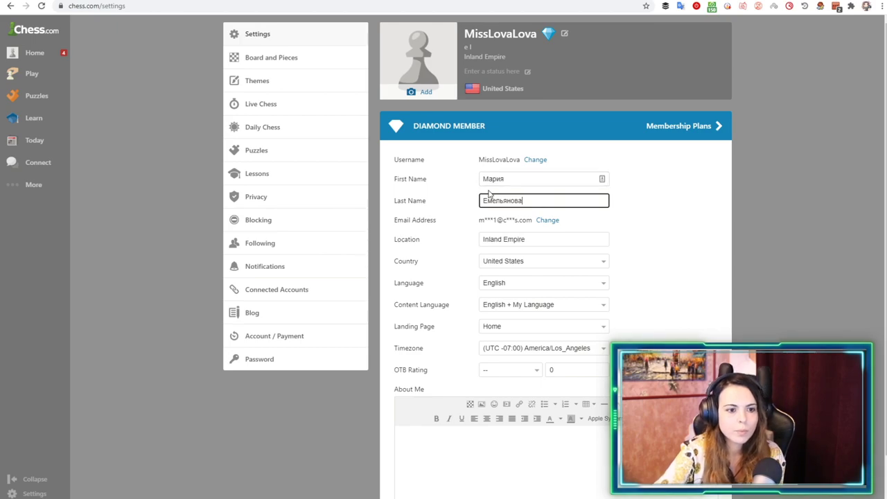
# Step: Set the profile's interface language to Русский and save the settings, keeping the existing location
pyautogui.moveTo(548, 239); pyautogui.dragTo(444, 241)
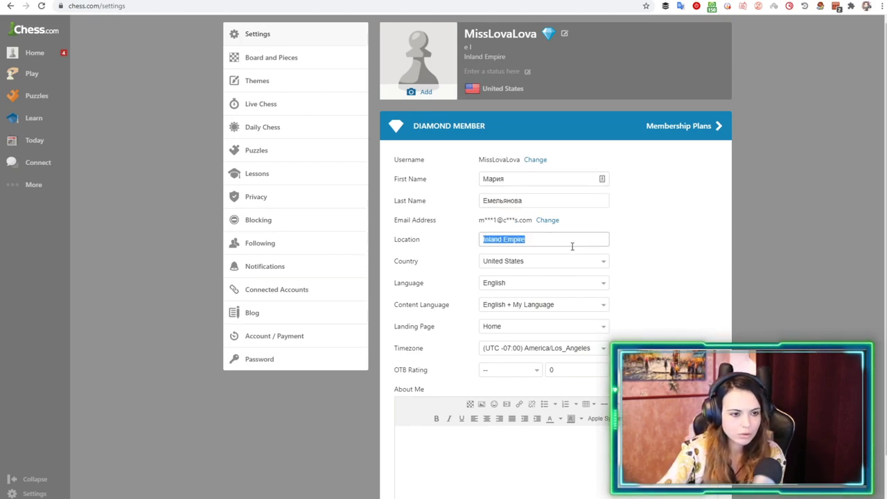
pyautogui.click(528, 285)
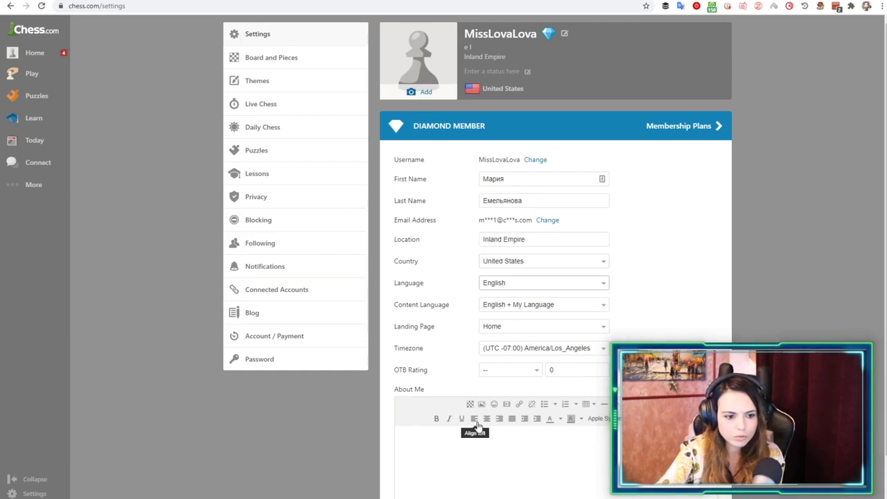
pyautogui.press('Cyrillic_er')
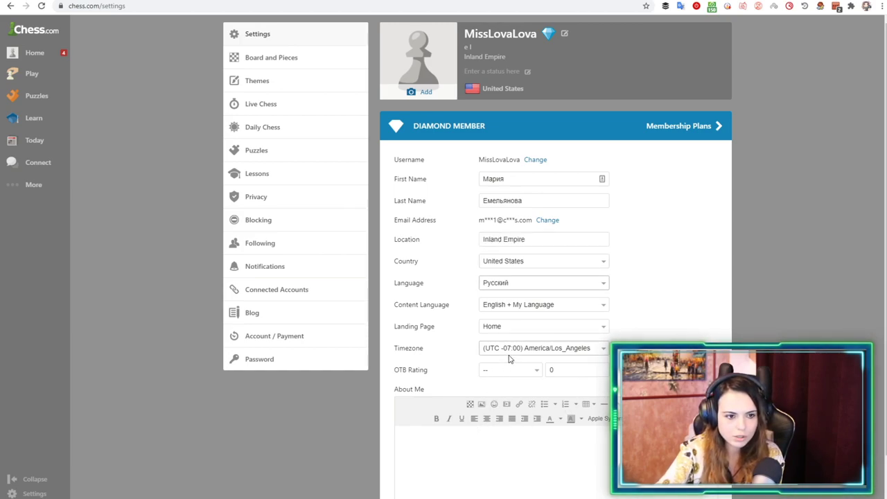
pyautogui.scroll(-2, 683, 316)
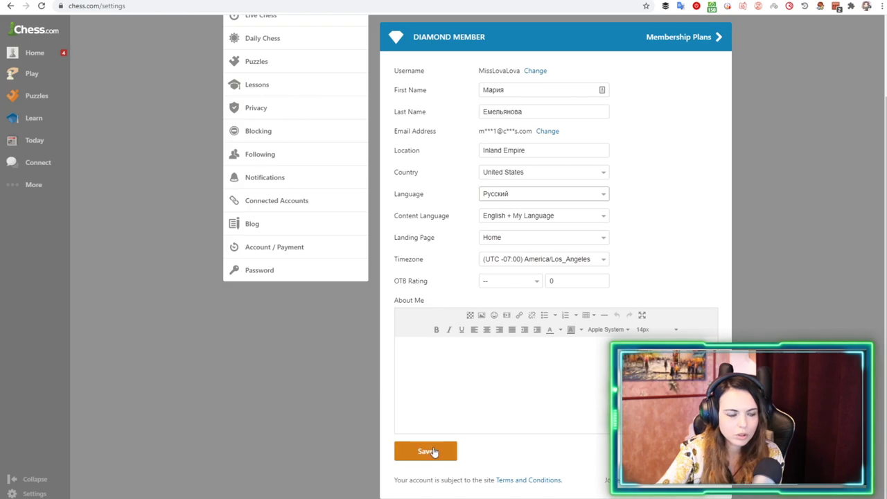
pyautogui.click(425, 451)
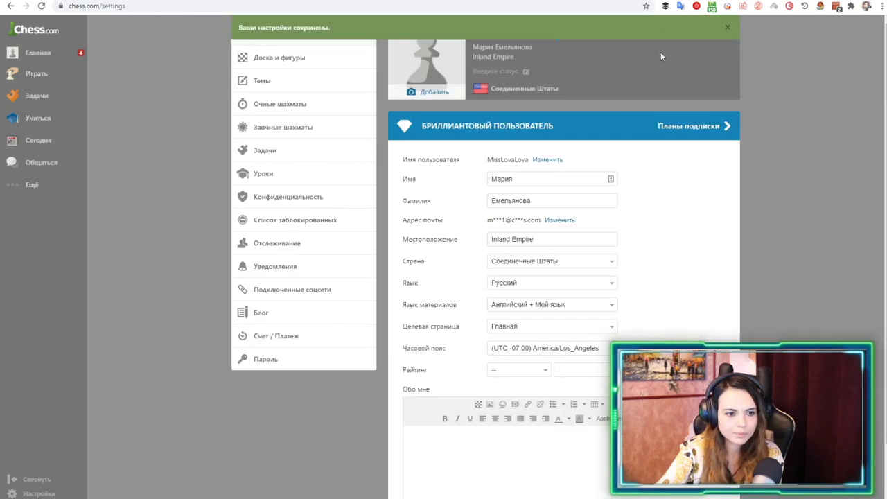
# Step: Try the content language option Только мой язык in the profile settings
pyautogui.click(532, 239)
pyautogui.moveTo(555, 234); pyautogui.dragTo(431, 238)
pyautogui.click(711, 277)
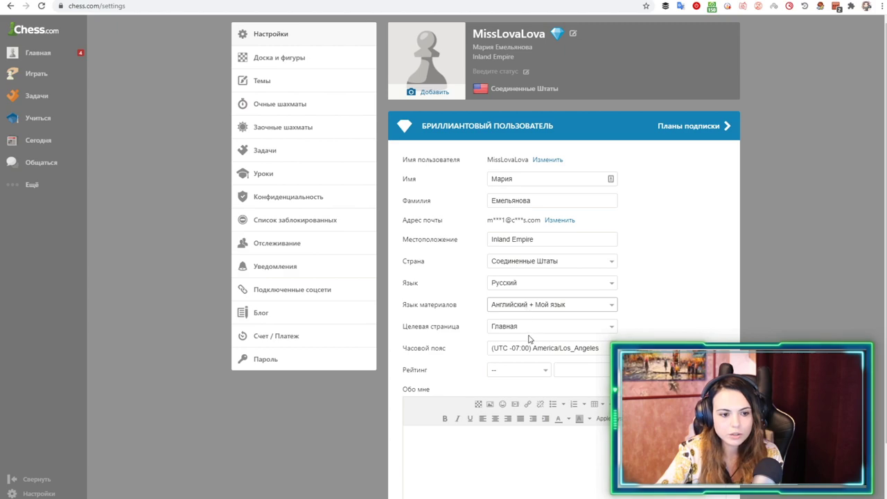
pyautogui.press('Down')
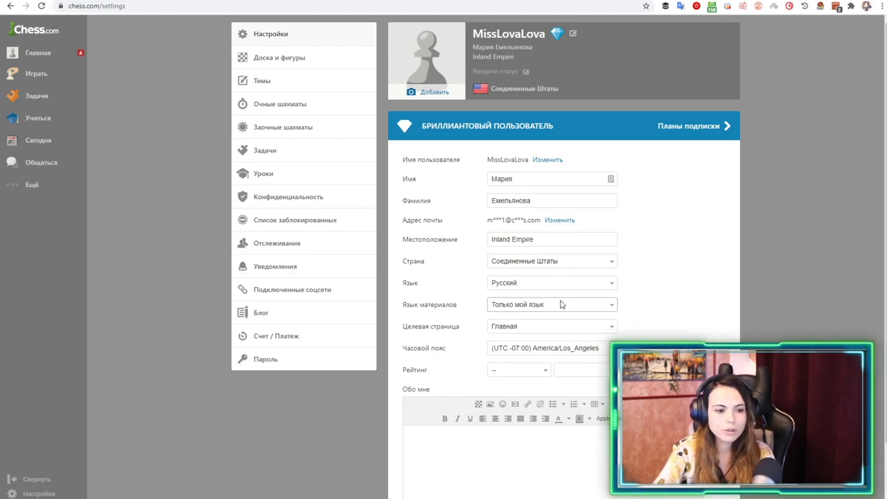
# Step: Set the landing page in the profile settings to Онлайн
pyautogui.click(537, 327)
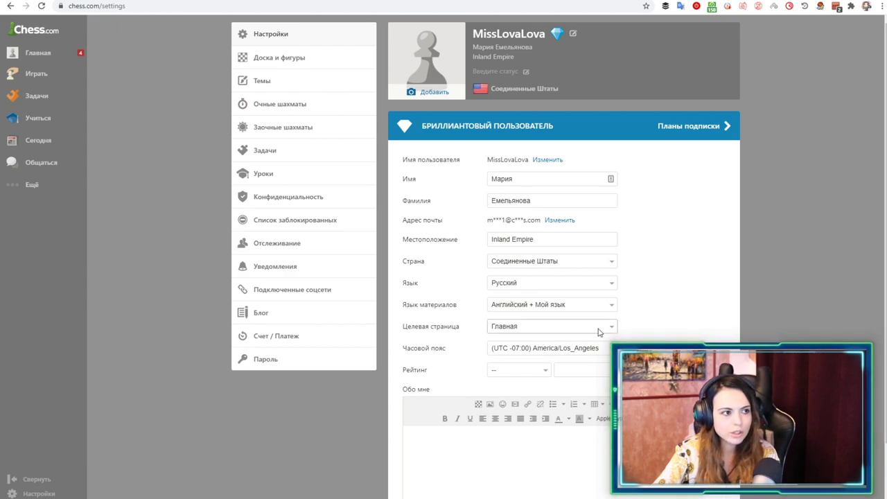
pyautogui.click(509, 359)
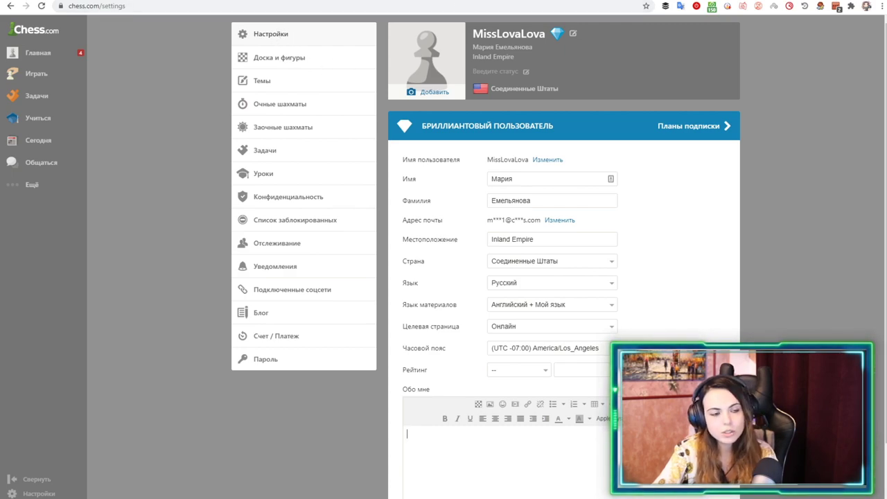
# Step: Open the Доска и фигуры settings and set both the piece style and the board colour to Стандарт
pyautogui.click(286, 61)
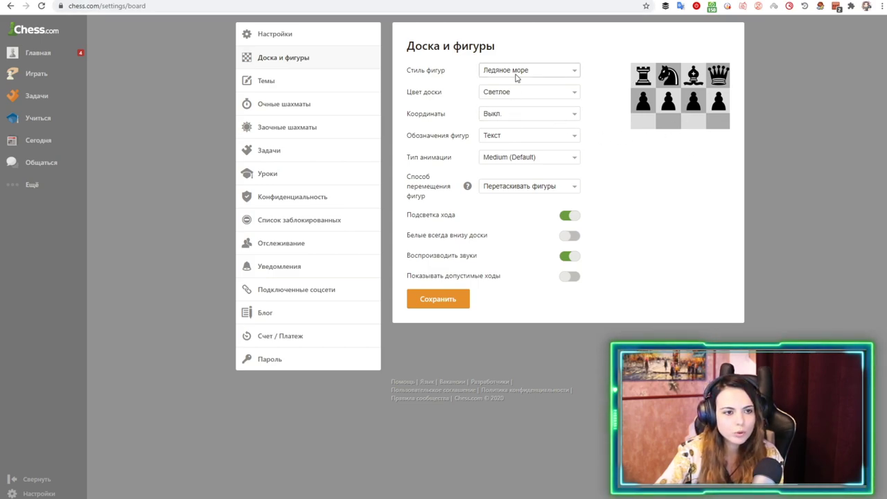
pyautogui.press('Down')
pyautogui.press('Tab')
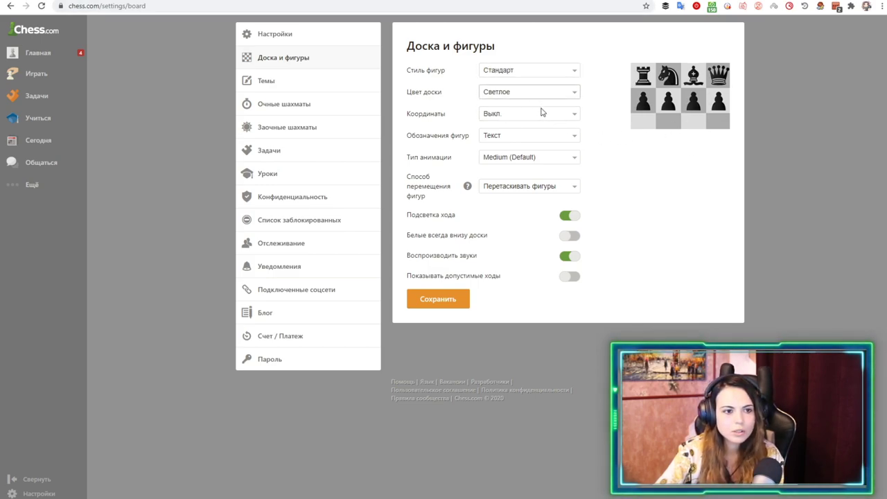
pyautogui.press('Down')
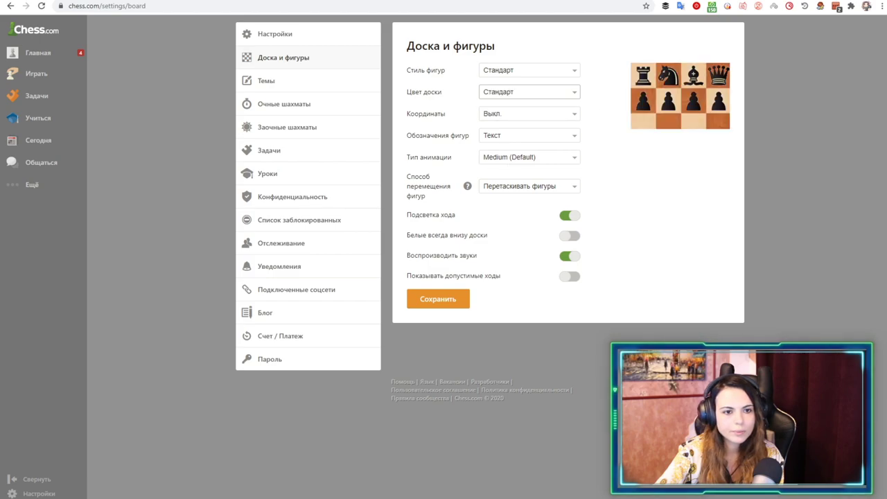
# Step: Set the board coordinates to За пределами доски, keeping the piece notation as Текст
pyautogui.press('Tab')
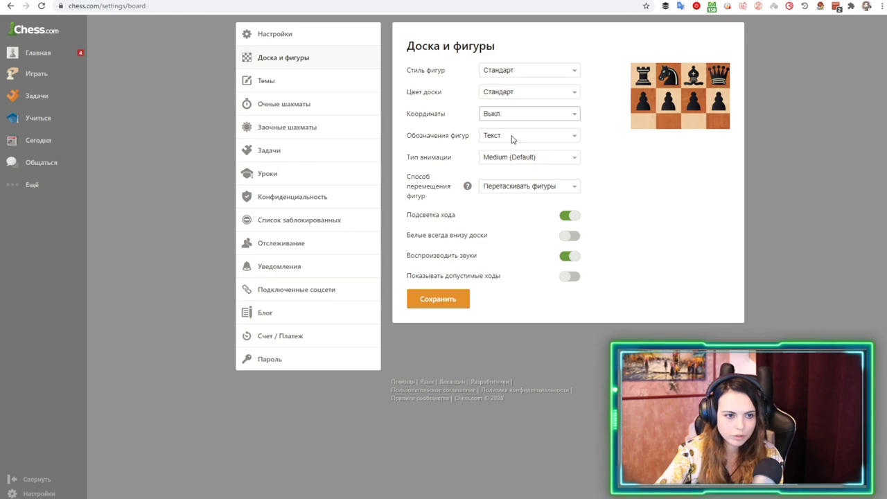
pyautogui.press('Down')
pyautogui.press('Tab')
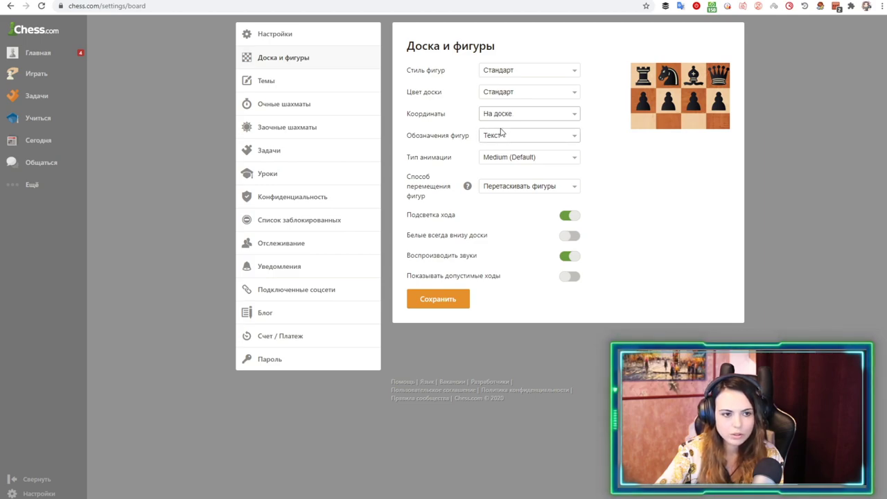
pyautogui.press('Down')
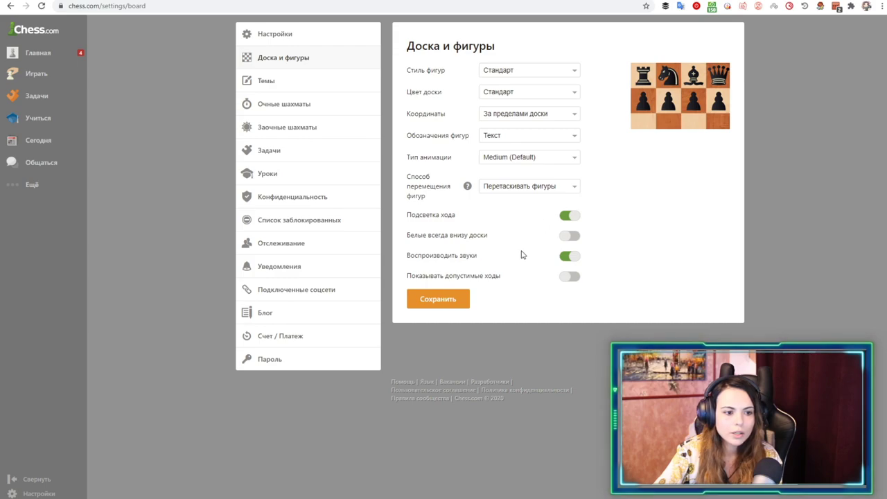
# Step: Try the Показывать допустимые ходы and Воспроизводить звуки switches, restore both, and save the board settings
pyautogui.click(570, 278)
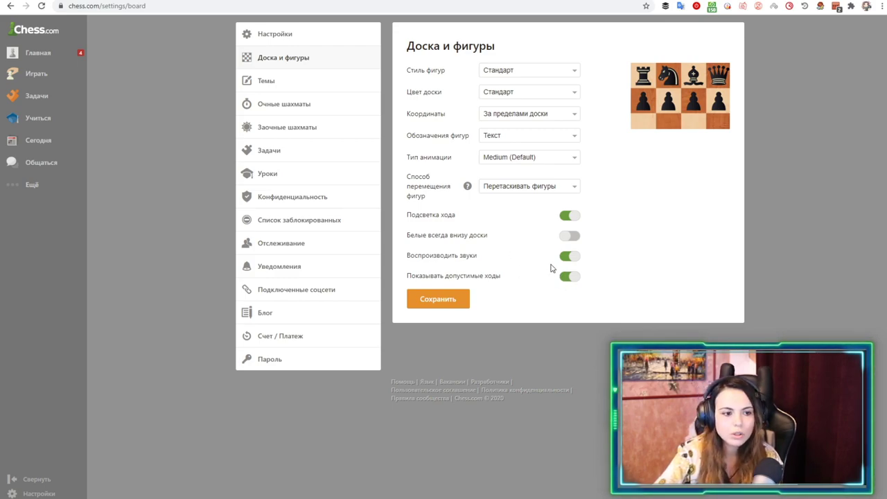
pyautogui.click(566, 280)
pyautogui.click(568, 258)
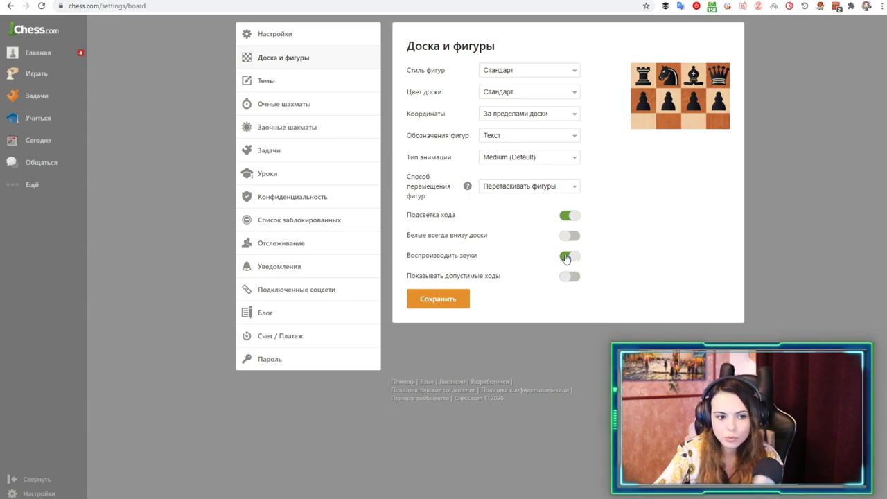
pyautogui.click(567, 257)
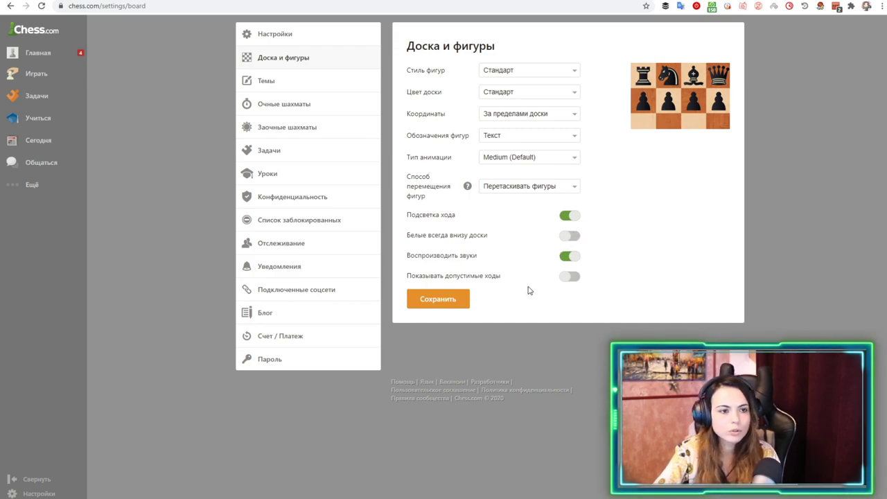
pyautogui.click(450, 301)
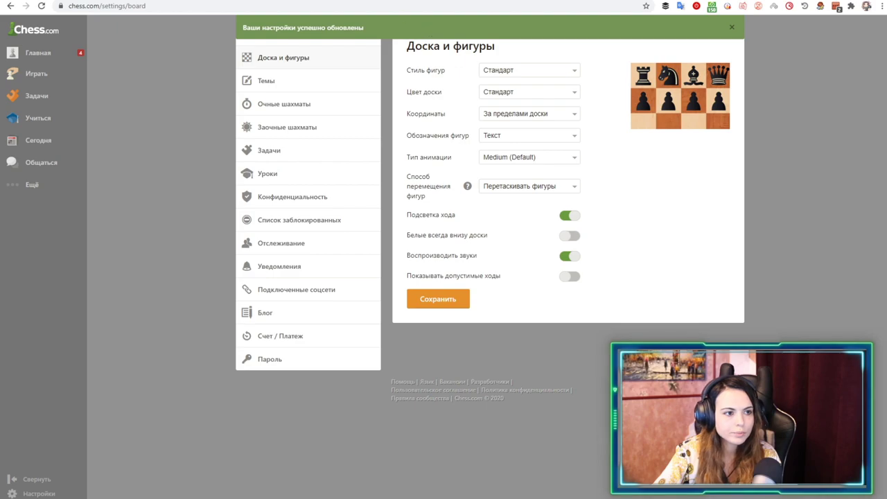
# Step: Open the Темы settings and apply the Стекло theme
pyautogui.click(297, 81)
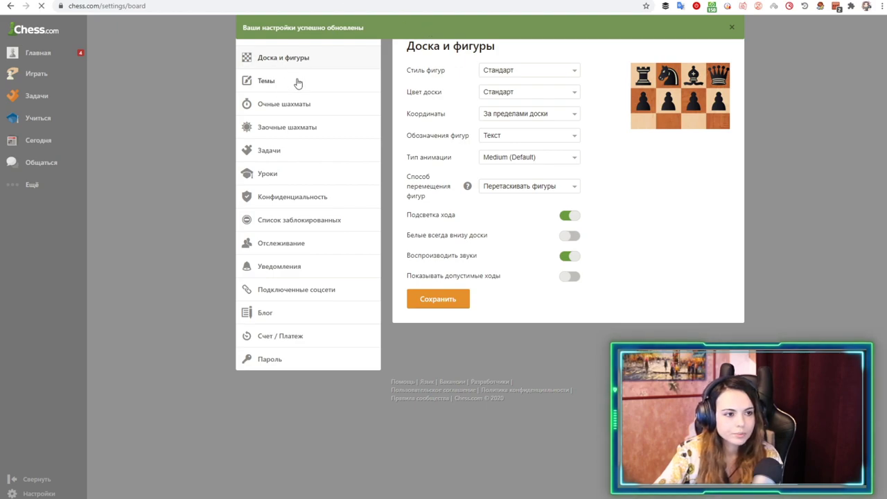
pyautogui.scroll(-5, 533, 326)
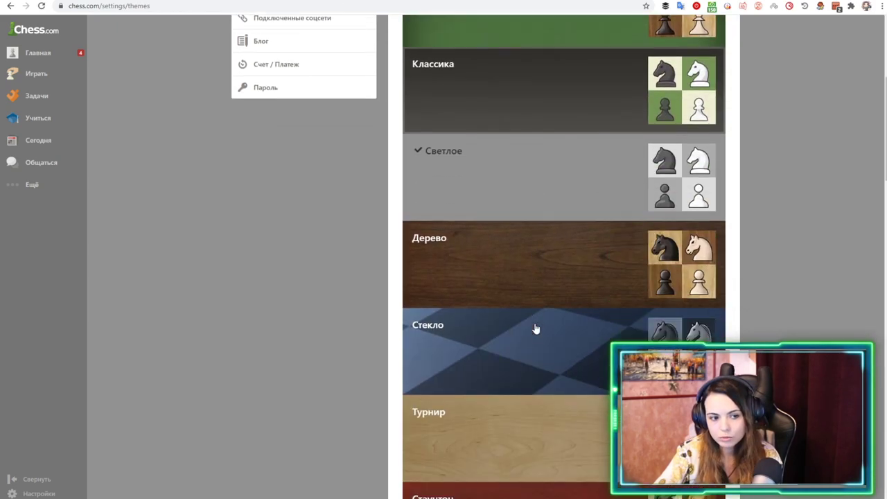
pyautogui.scroll(-8, 540, 328)
pyautogui.scroll(8, 534, 304)
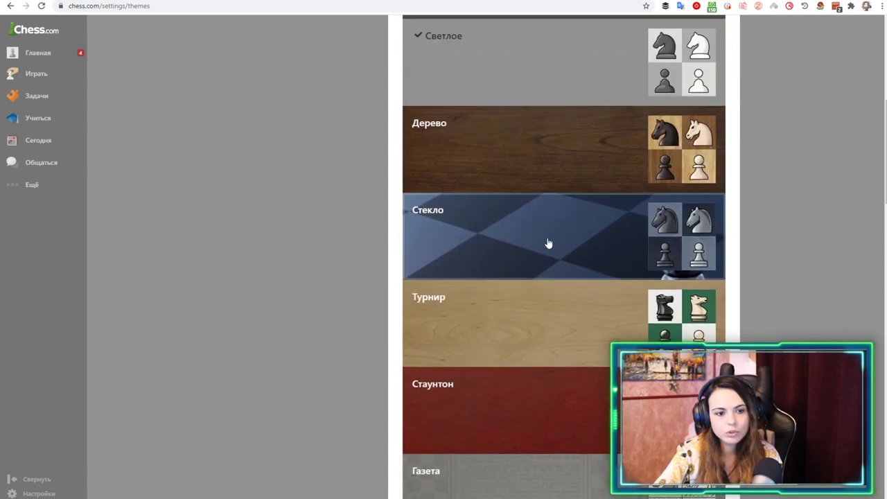
pyautogui.scroll(5, 547, 242)
pyautogui.click(547, 243)
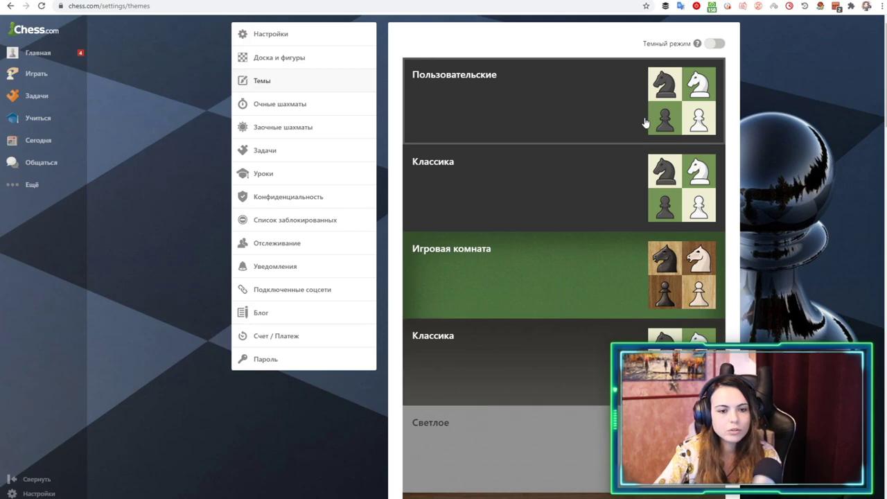
# Step: Turn on Темный режим in the theme settings
pyautogui.scroll(-15, 506, 344)
pyautogui.scroll(15, 507, 374)
pyautogui.scroll(-1, 568, 261)
pyautogui.scroll(1, 623, 174)
pyautogui.click(715, 43)
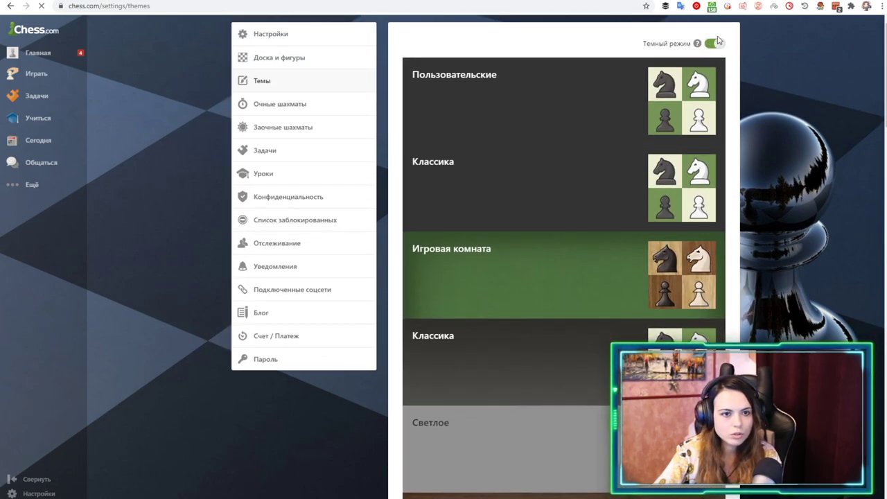
# Step: Look through the whole list of available themes, from Пользовательские down to Ледяное море
pyautogui.scroll(-10, 502, 471)
pyautogui.scroll(-8, 510, 445)
pyautogui.scroll(15, 511, 445)
pyautogui.scroll(2, 440, 352)
pyautogui.scroll(-8, 440, 352)
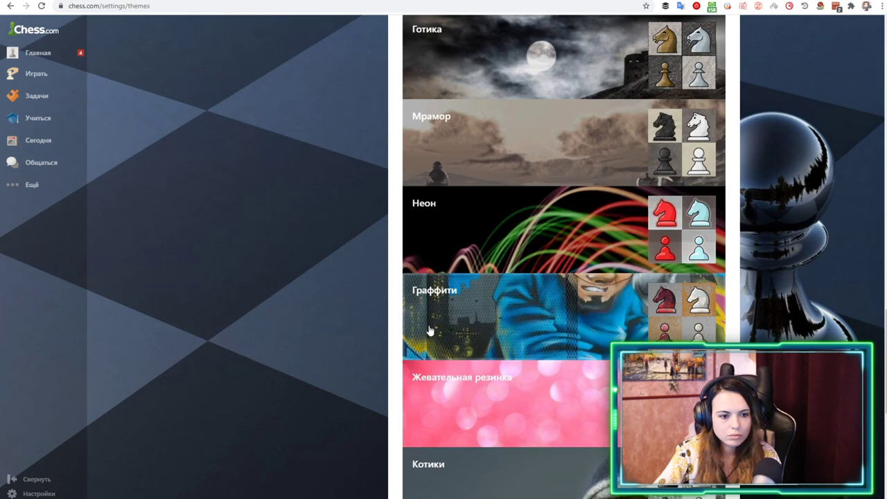
pyautogui.scroll(-6, 548, 374)
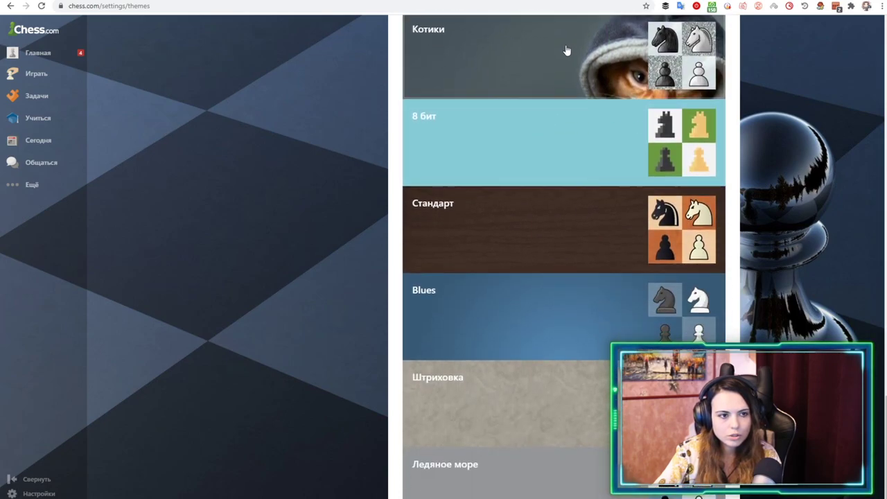
pyautogui.scroll(6, 542, 91)
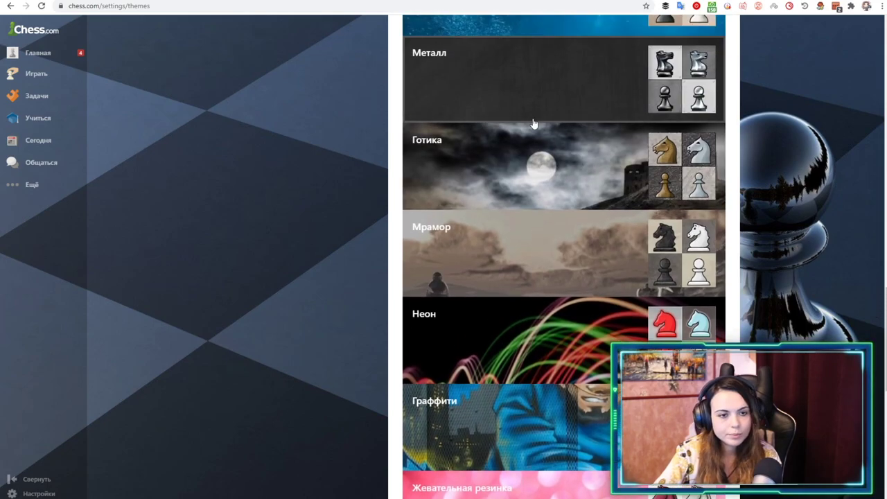
pyautogui.click(533, 122)
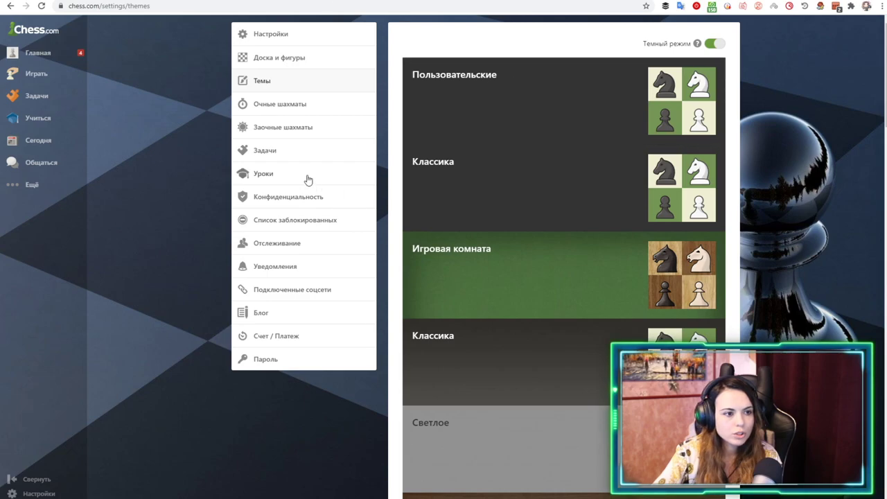
# Step: Enable Вкл. предварительный ход in the Очные шахматы settings and try the Всегда превращать в ферзя option
pyautogui.click(280, 107)
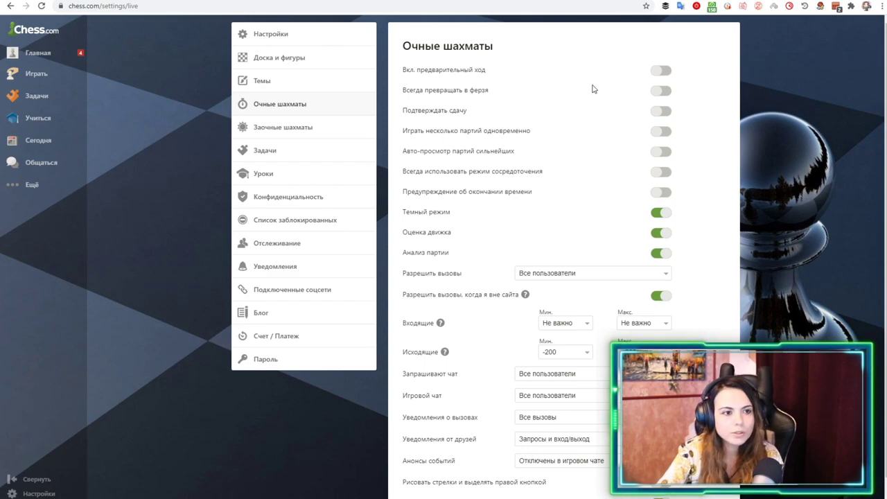
pyautogui.click(663, 70)
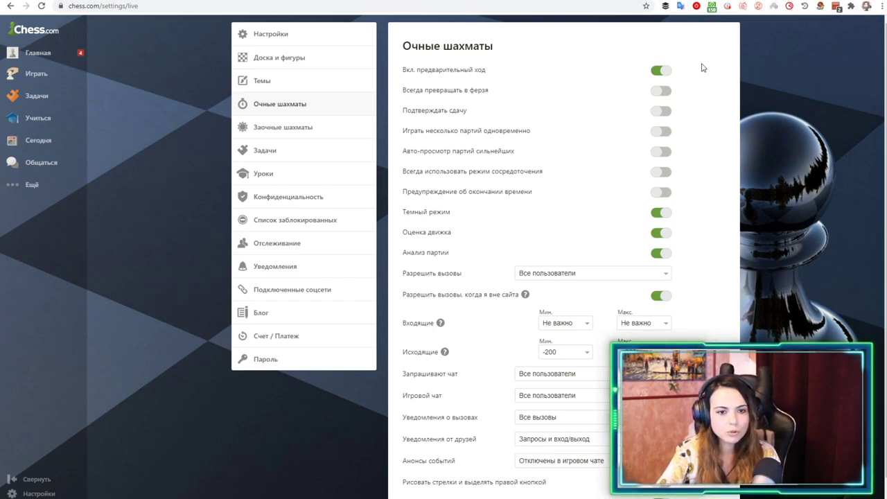
pyautogui.click(661, 92)
pyautogui.click(651, 96)
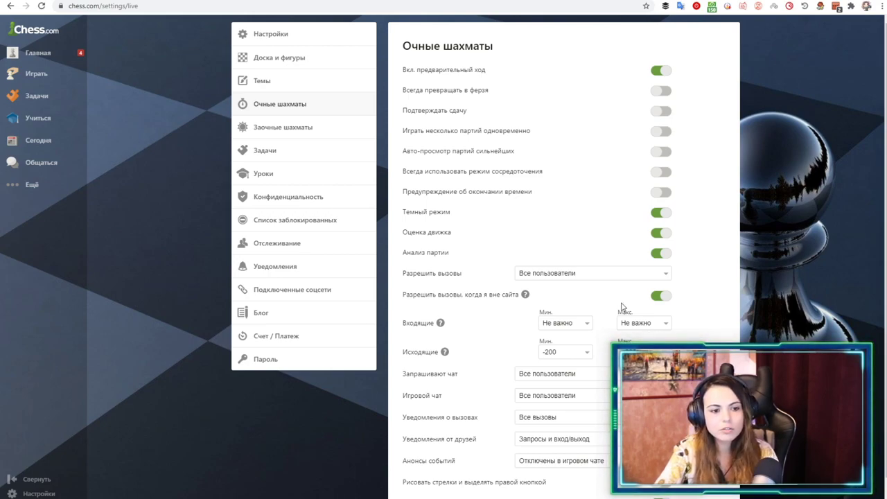
# Step: Set Разрешить вызовы to Никто and the minimum rating for incoming challenges to -50, then review the remaining live chess options
pyautogui.click(581, 302)
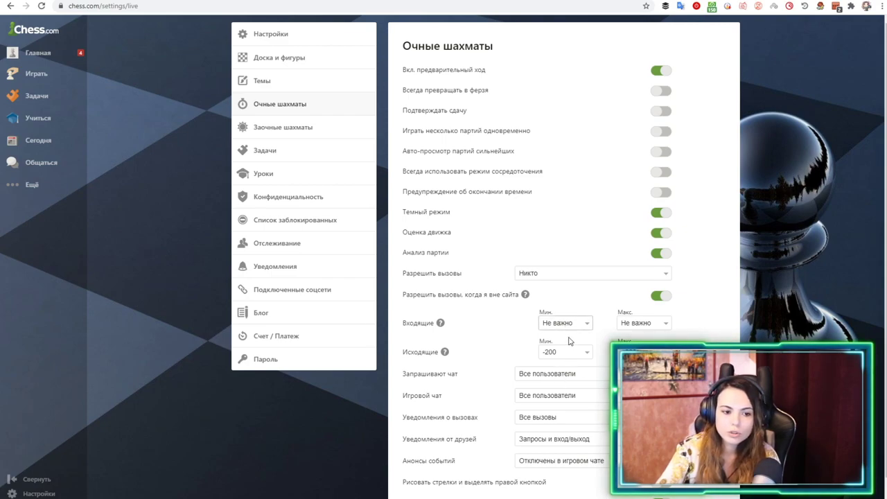
pyautogui.press('Down')
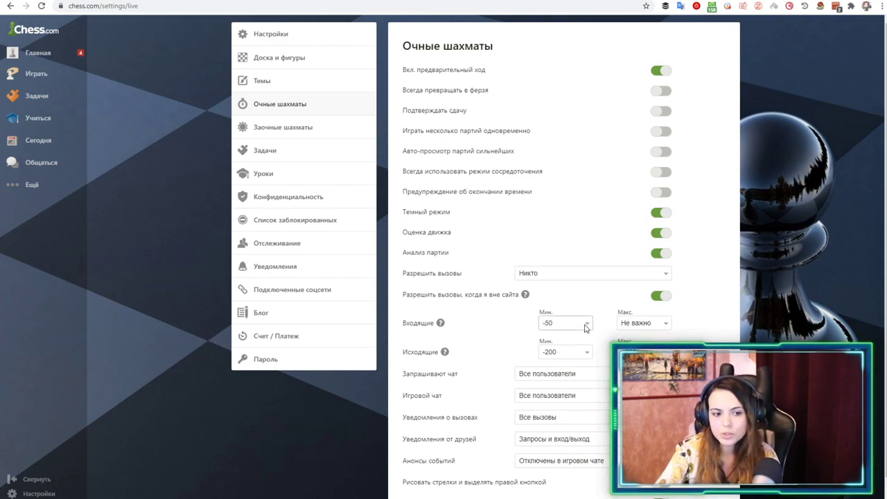
pyautogui.click(634, 326)
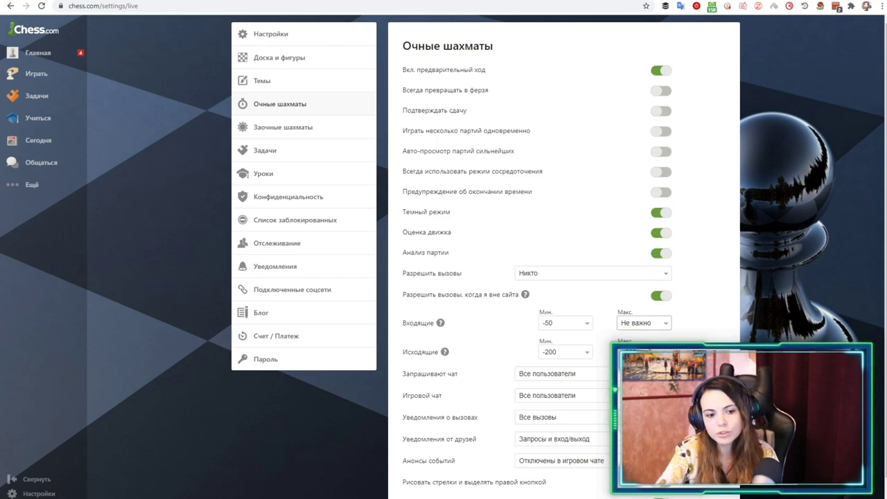
pyautogui.click(690, 304)
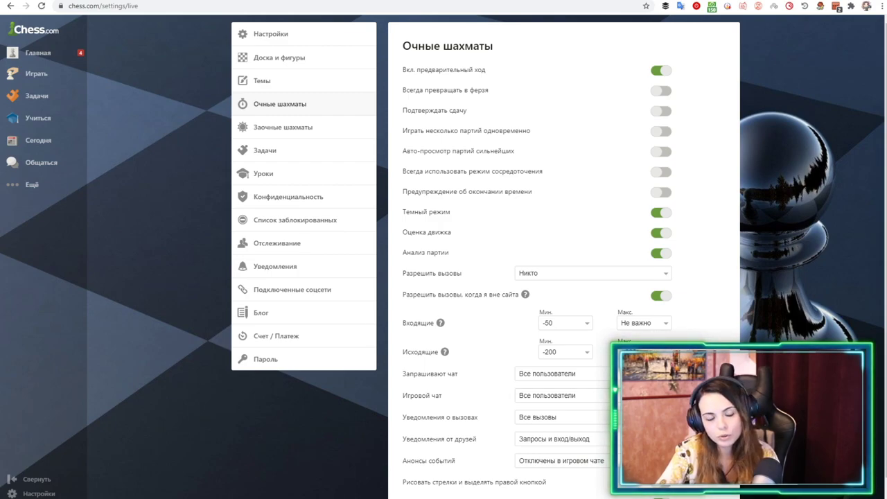
pyautogui.scroll(-1, 451, 256)
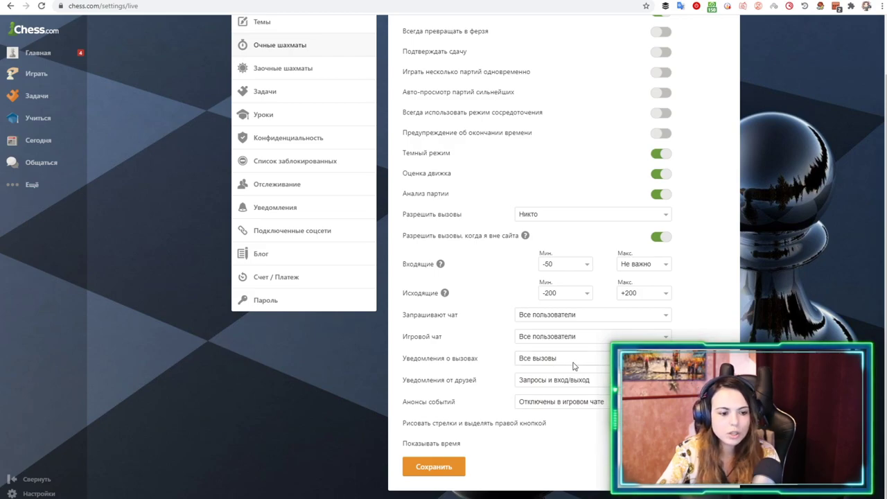
pyautogui.scroll(1, 494, 173)
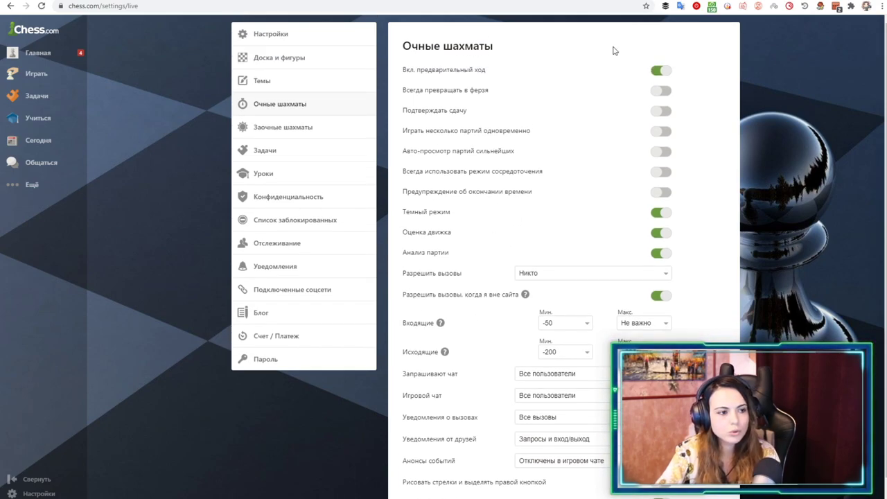
# Step: Open the Заочные шахматы settings and highlight the line about the remaining vacation days
pyautogui.click(291, 132)
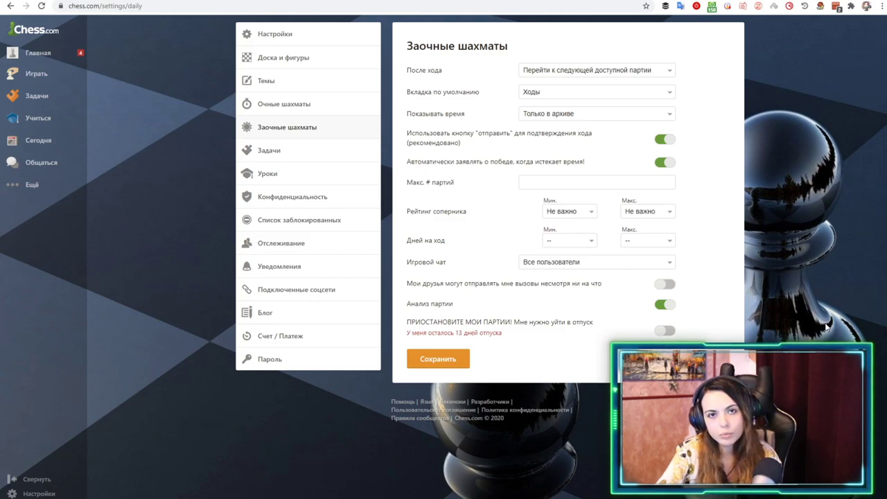
pyautogui.moveTo(511, 339); pyautogui.dragTo(439, 340)
pyautogui.click(408, 341)
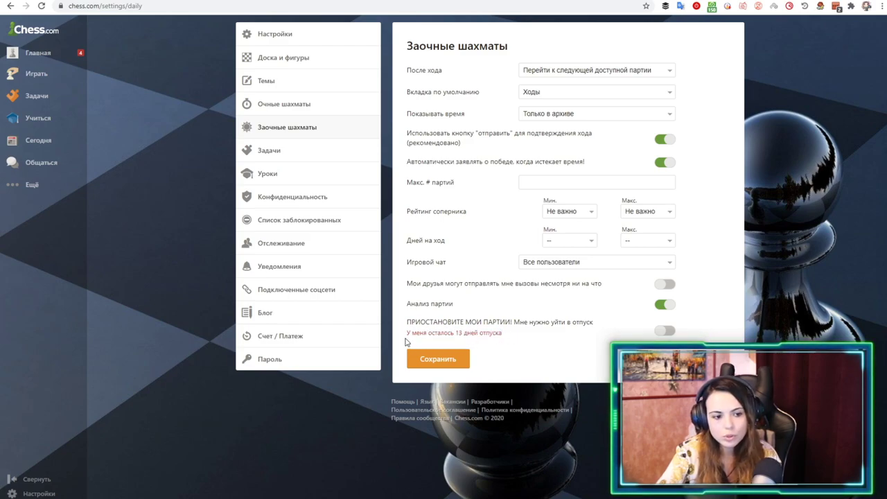
pyautogui.tripleClick(405, 334)
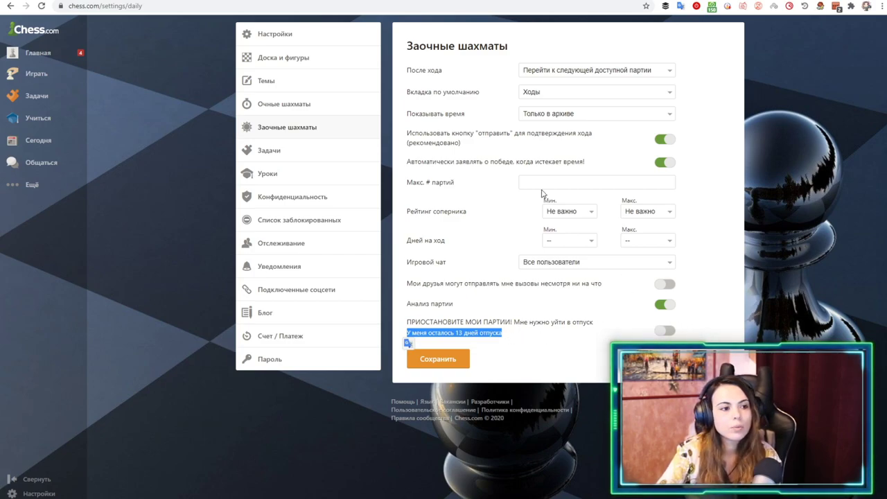
# Step: Review the Задачи, Уроки, Конфиденциальность and Уведомления settings pages one after another
pyautogui.click(275, 153)
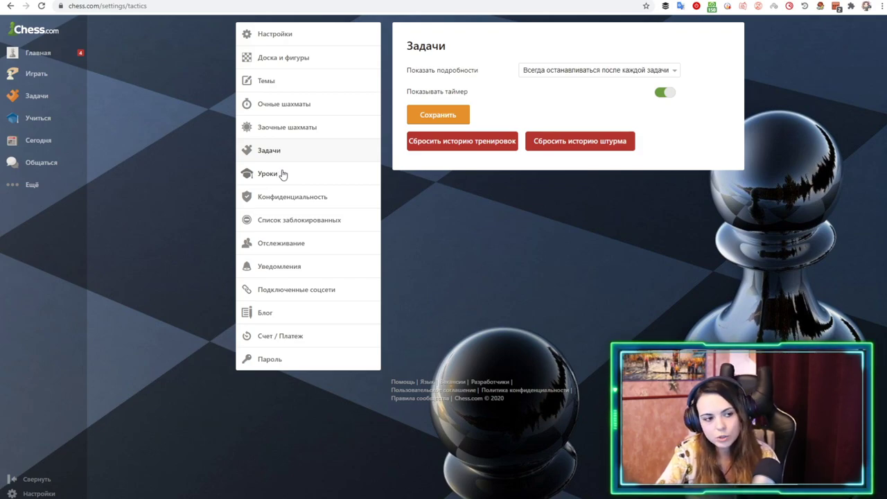
pyautogui.click(266, 176)
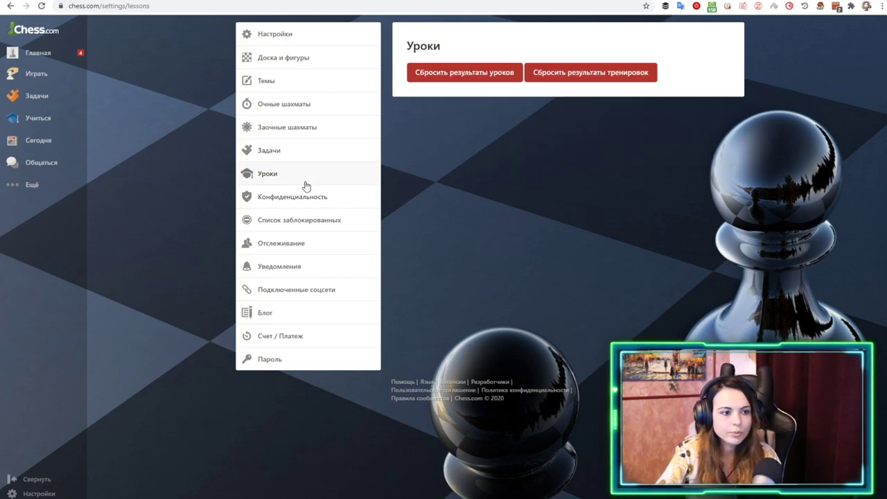
pyautogui.click(291, 197)
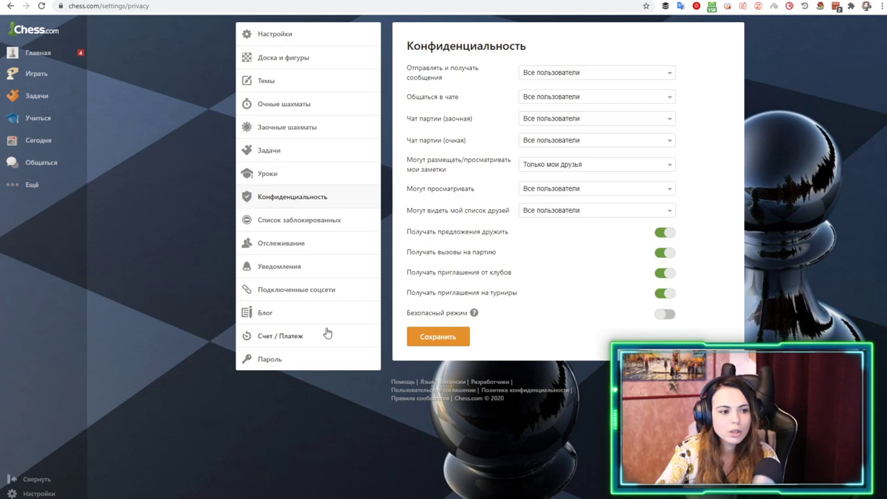
pyautogui.click(290, 269)
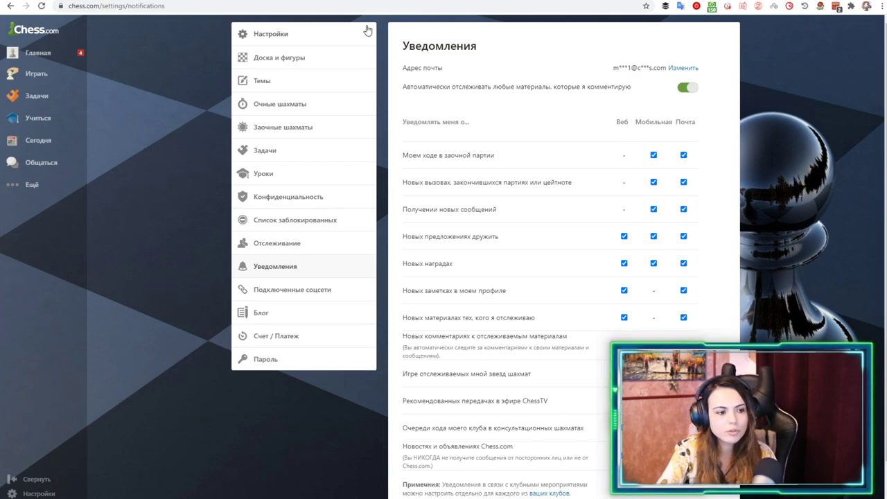
# Step: Review the Подключенные соцсети page and the Блог settings, highlighting the blog's URL
pyautogui.click(299, 289)
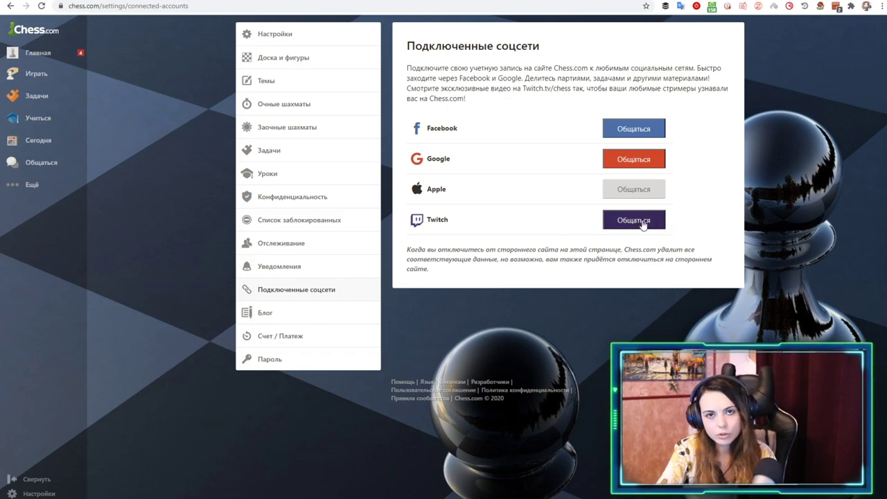
pyautogui.click(269, 315)
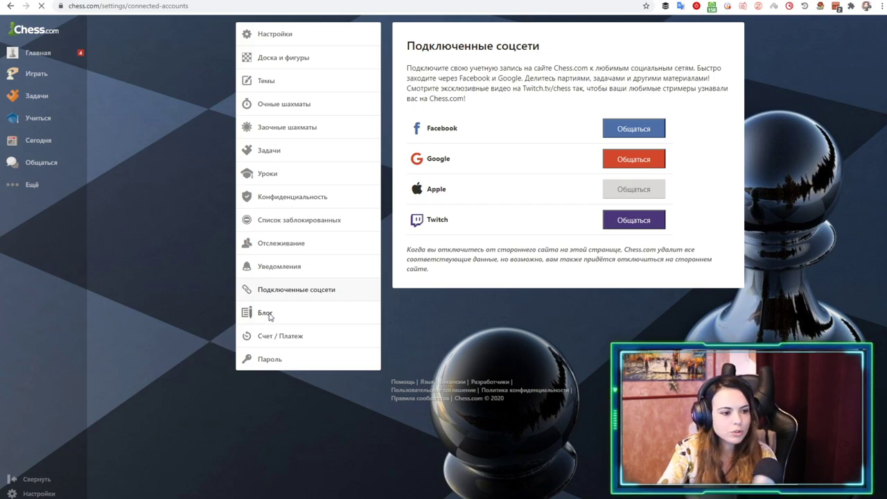
pyautogui.click(589, 71)
pyautogui.doubleClick(589, 71)
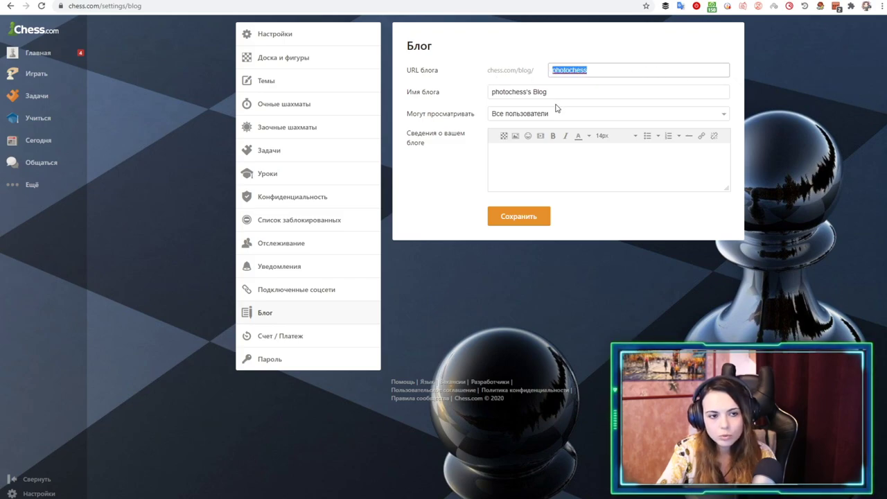
pyautogui.click(431, 98)
pyautogui.click(576, 119)
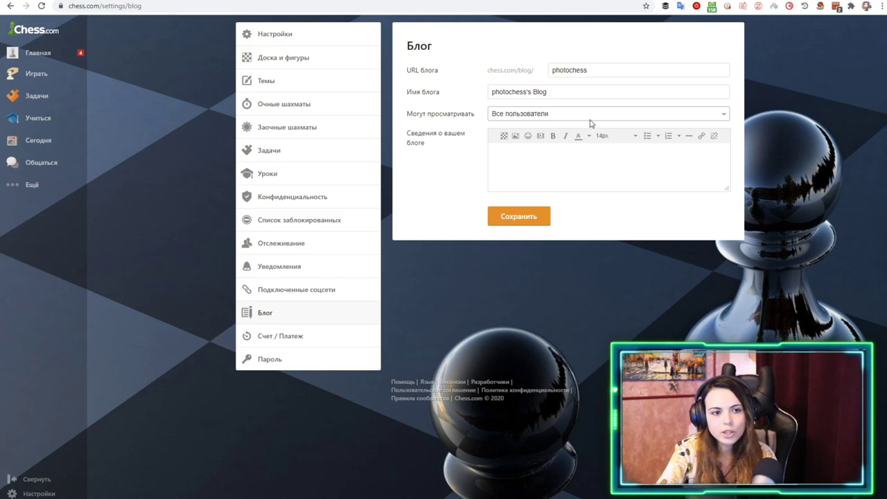
pyautogui.moveTo(591, 71); pyautogui.dragTo(580, 70)
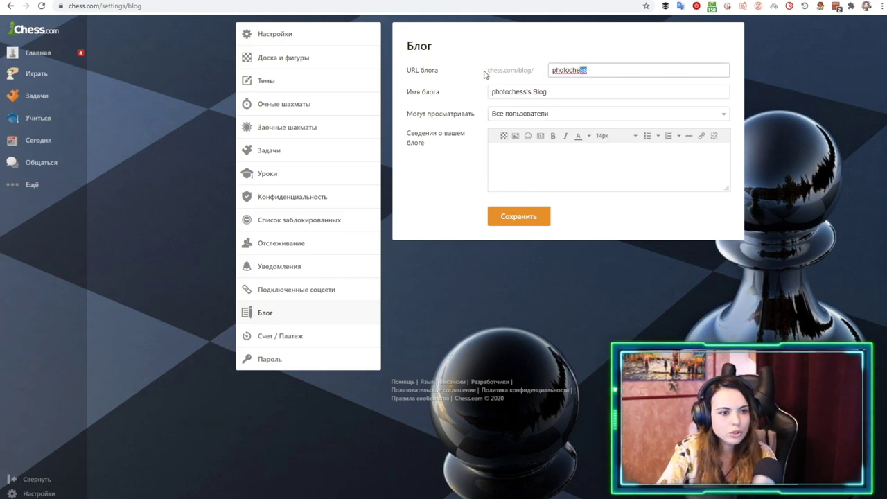
pyautogui.moveTo(491, 71); pyautogui.dragTo(534, 74)
pyautogui.click(581, 164)
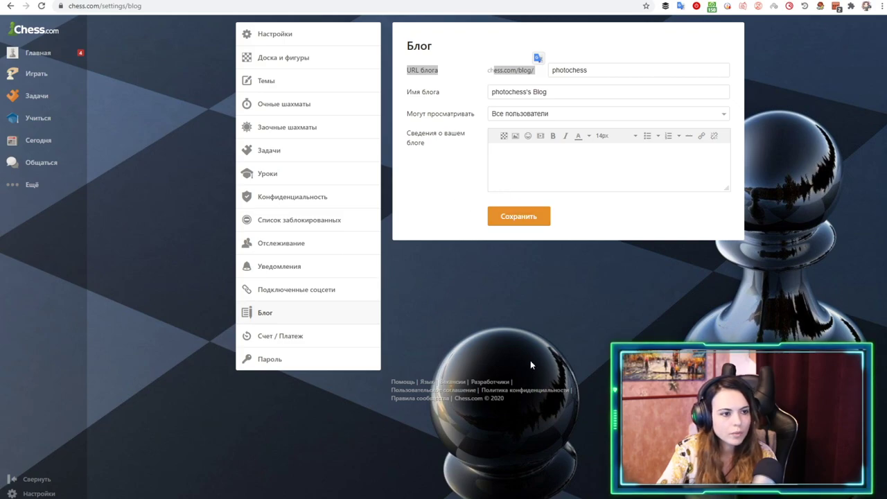
# Step: Look at the Пароль page, then revisit the Настройки, Доска и фигуры and Темы pages
pyautogui.click(274, 360)
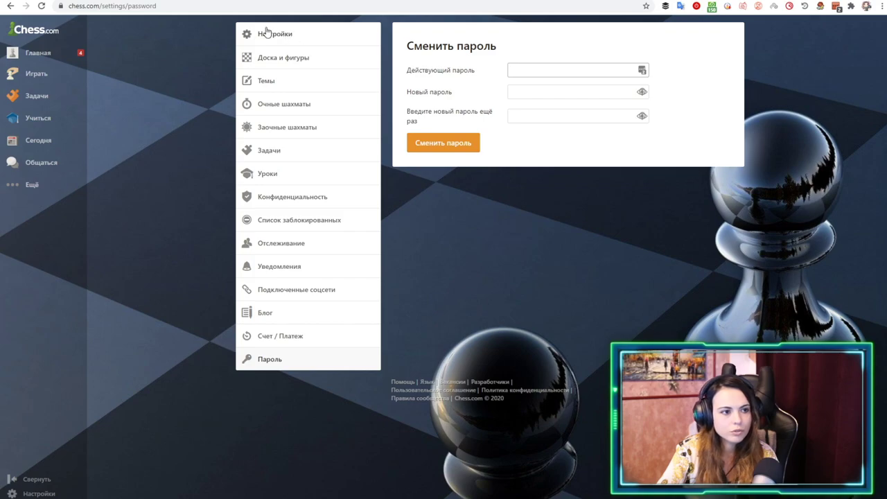
pyautogui.click(289, 33)
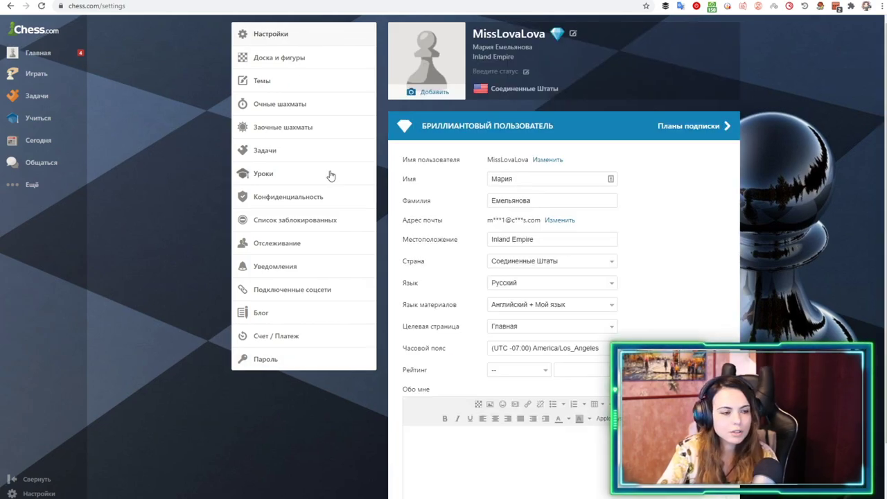
pyautogui.click(294, 58)
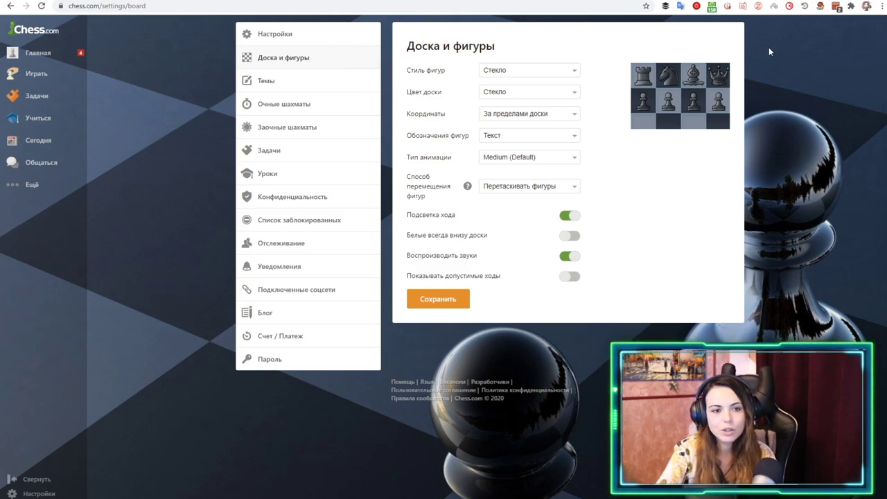
pyautogui.click(297, 83)
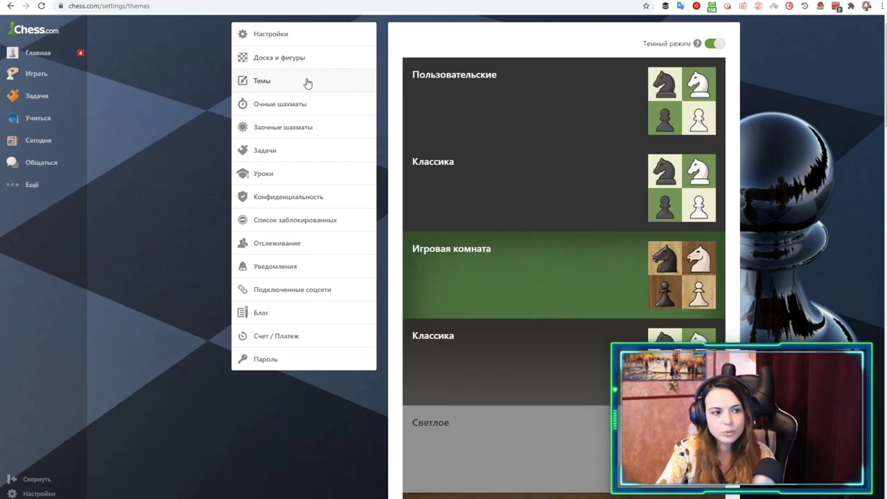
# Step: Reopen the Очные шахматы settings, go through the options to the end and save them
pyautogui.click(299, 104)
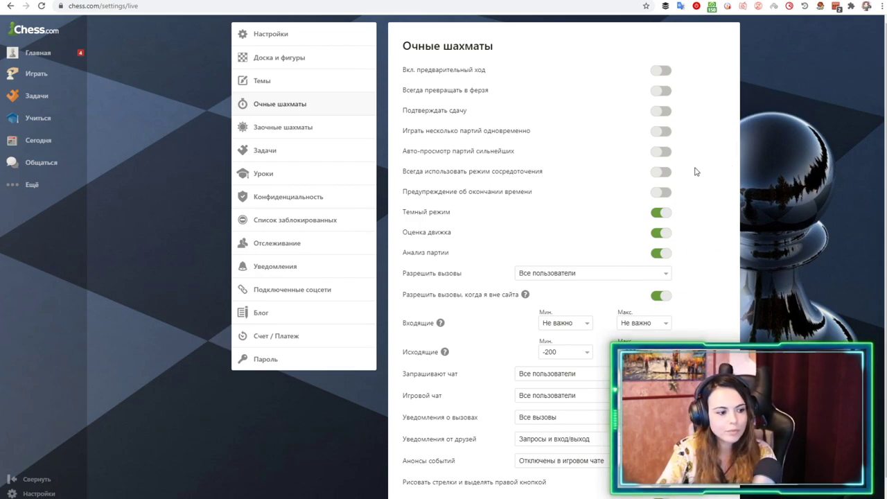
pyautogui.scroll(-1, 443, 277)
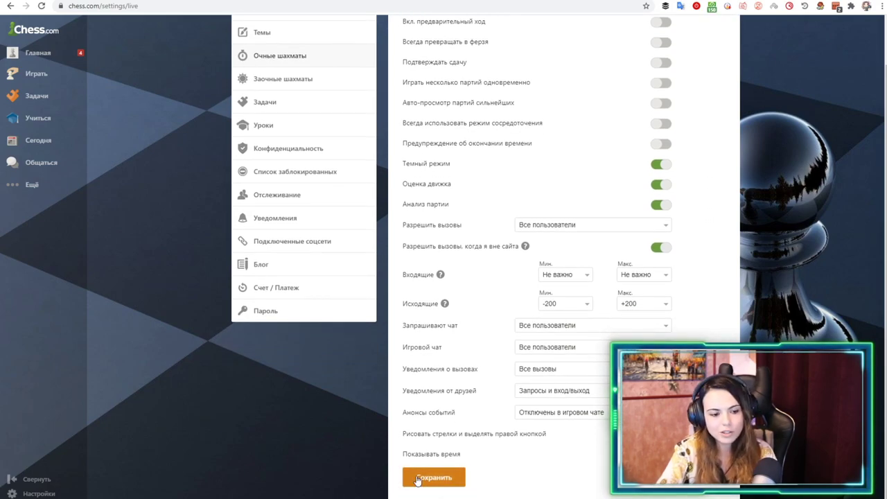
pyautogui.click(457, 488)
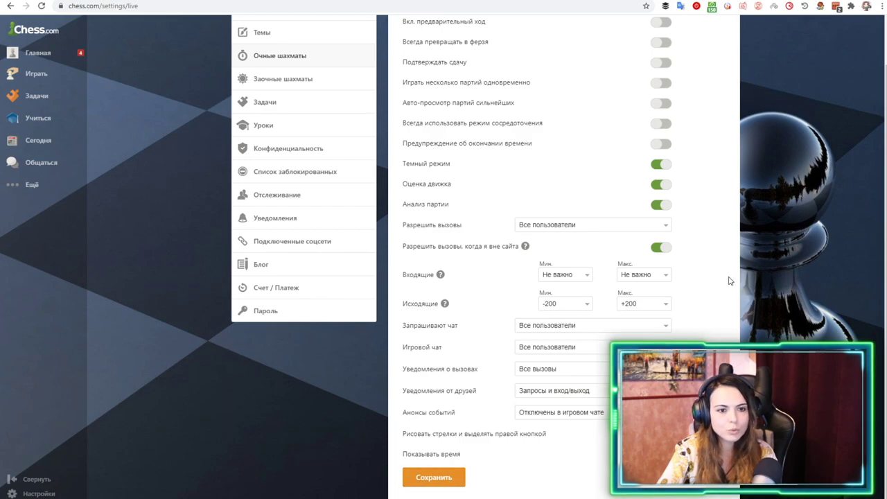
# Step: Look over the Очные шахматы options once more and go to the site's Главная page
pyautogui.scroll(-1, 686, 194)
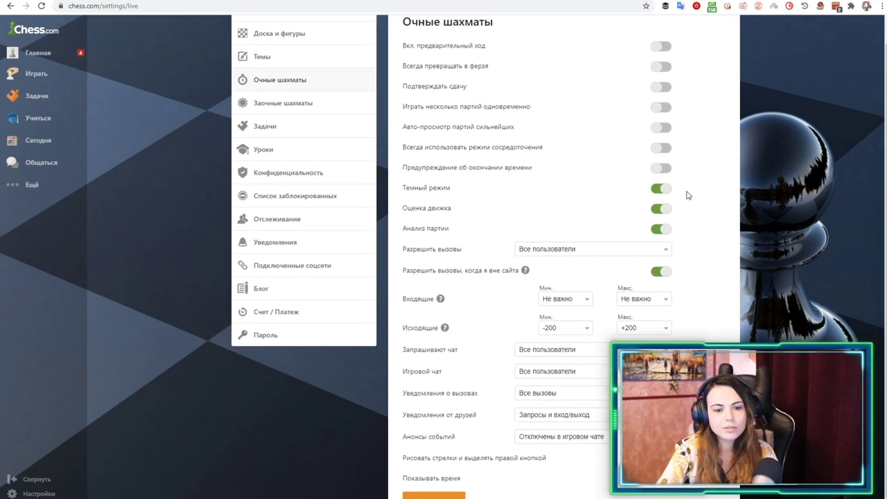
pyautogui.scroll(1, 686, 243)
pyautogui.scroll(1, 686, 243)
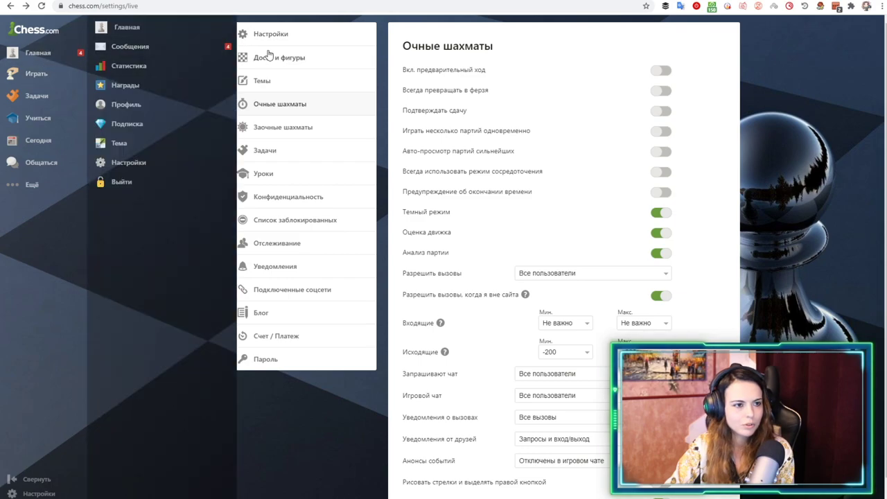
pyautogui.moveTo(41, 57)
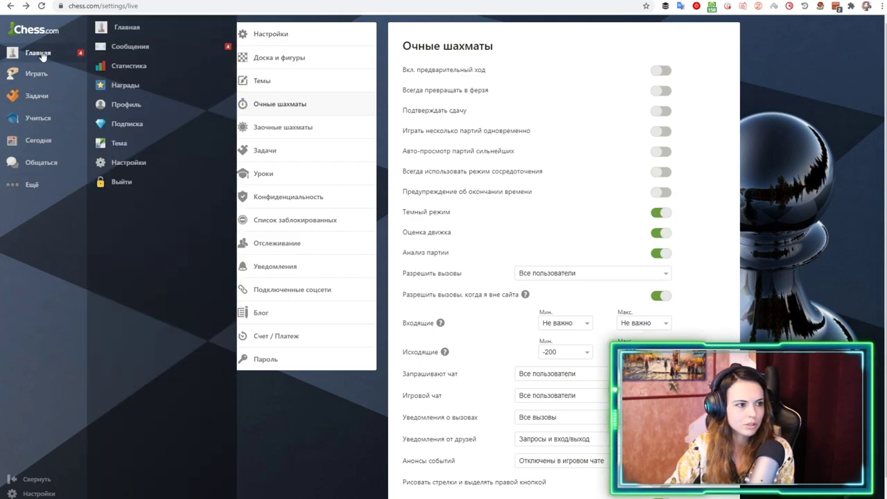
pyautogui.click(132, 29)
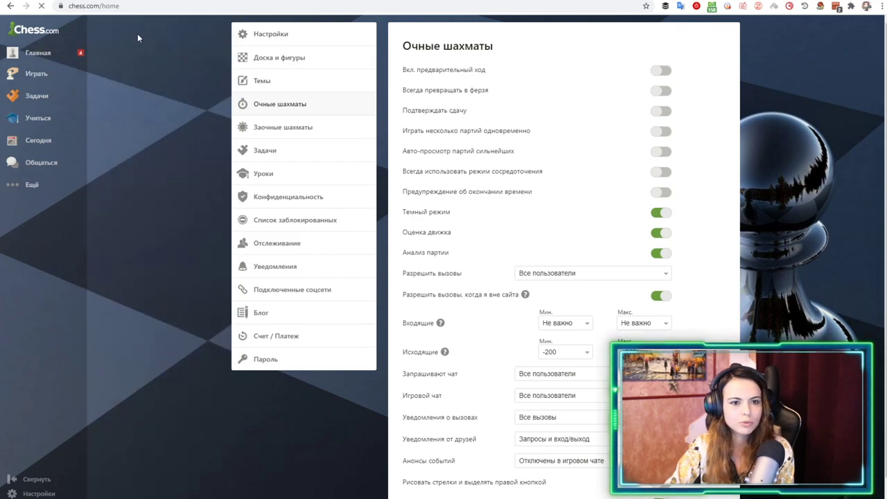